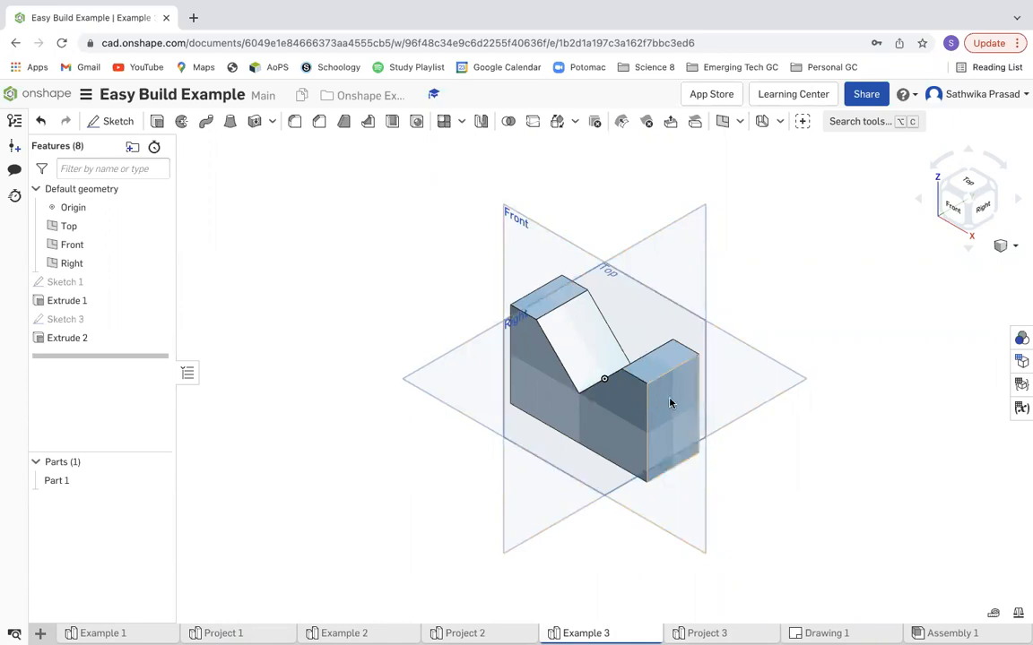
# Open the Project 3 part studio and start a sketch on the Front plane, viewed straight on
pyautogui.click(706, 633)
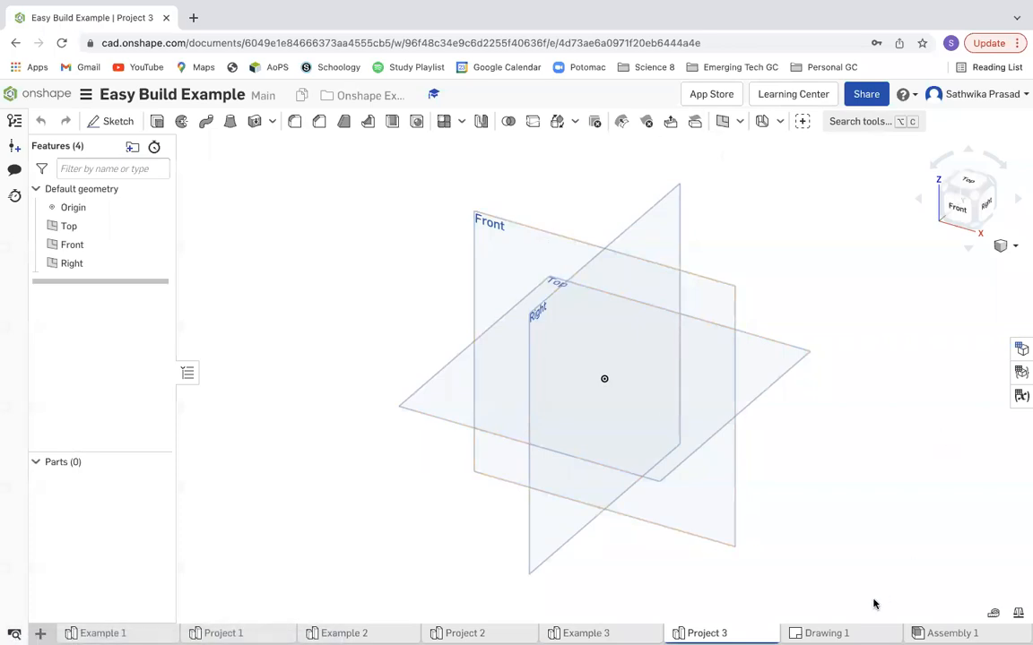
pyautogui.click(544, 260)
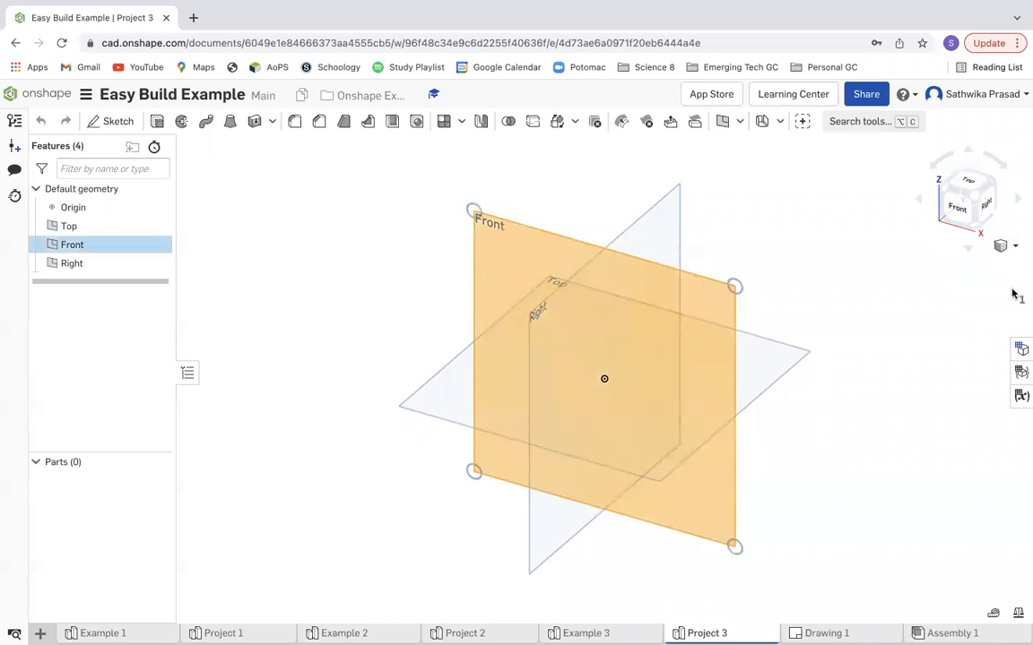
pyautogui.click(960, 208)
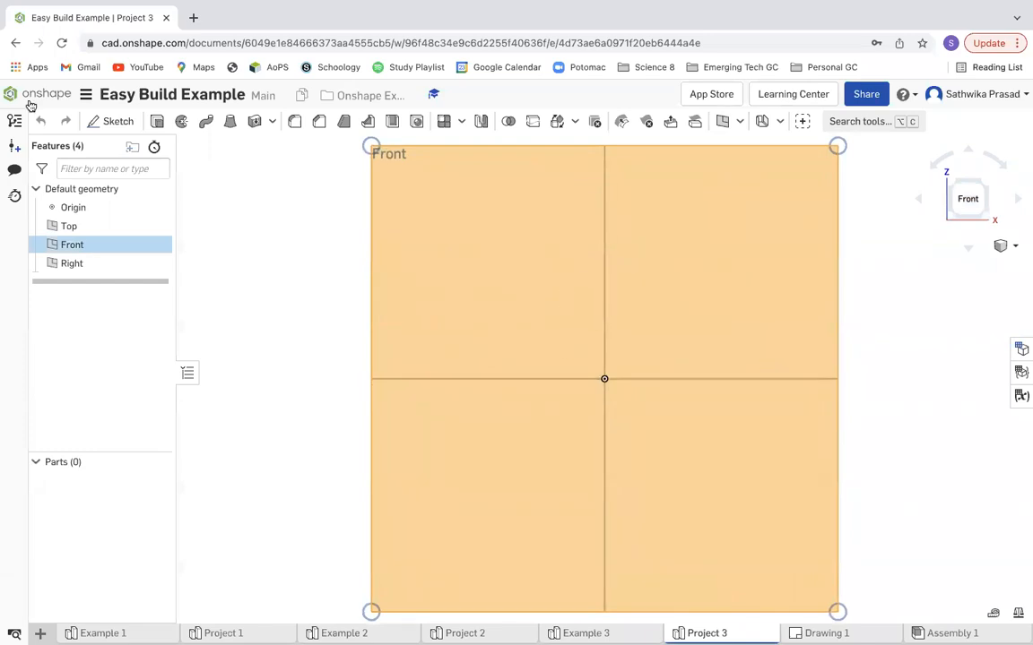
pyautogui.click(109, 121)
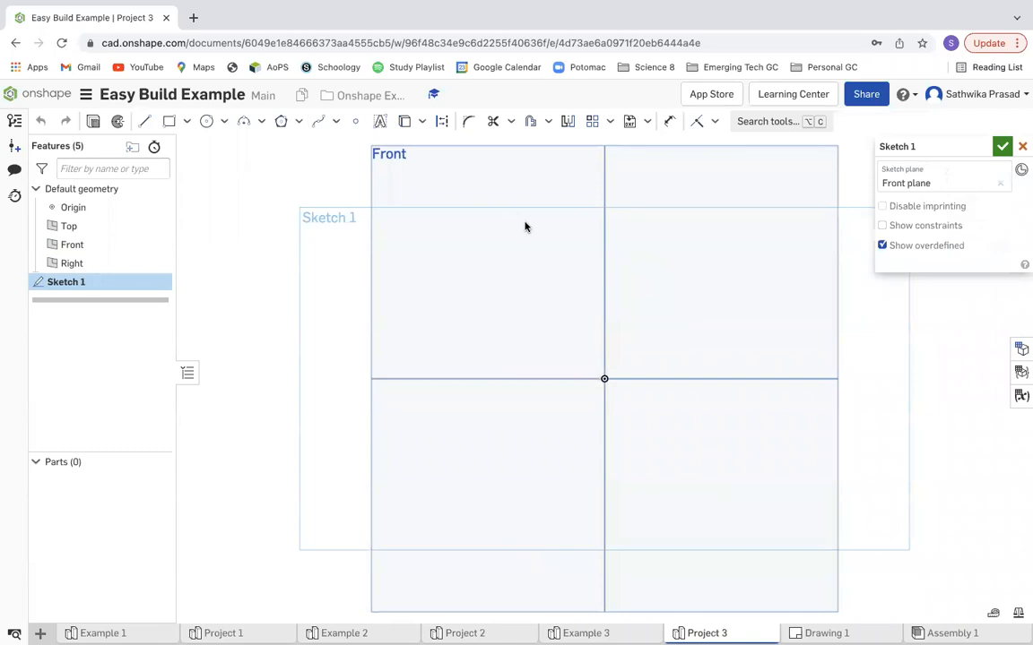
# Sketch a corner rectangle about 93 mm wide and 64 mm high around the origin
pyautogui.click(170, 123)
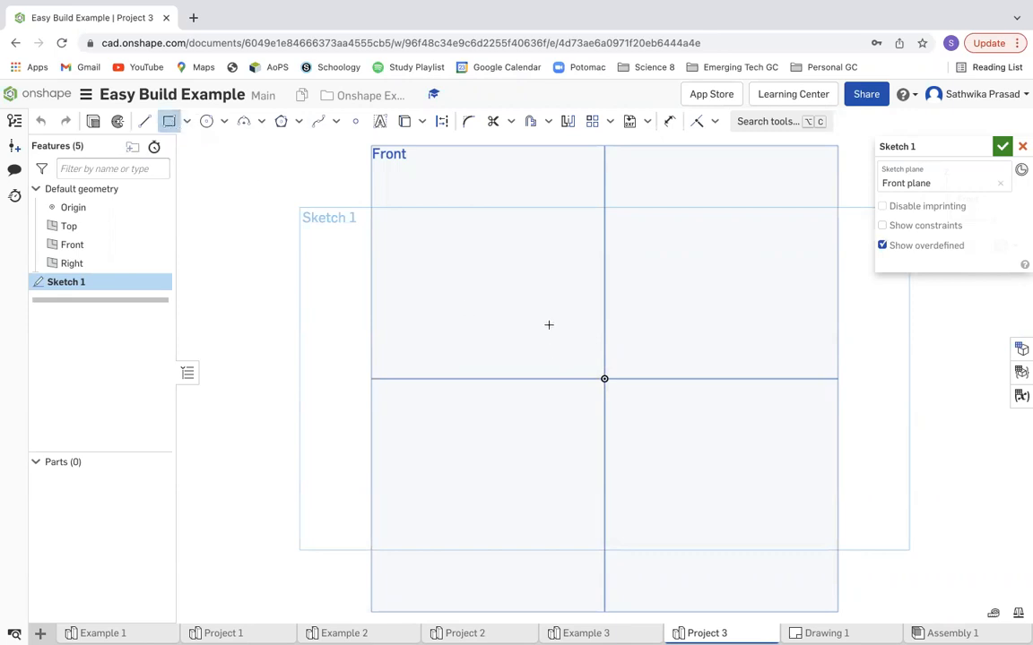
pyautogui.click(471, 278)
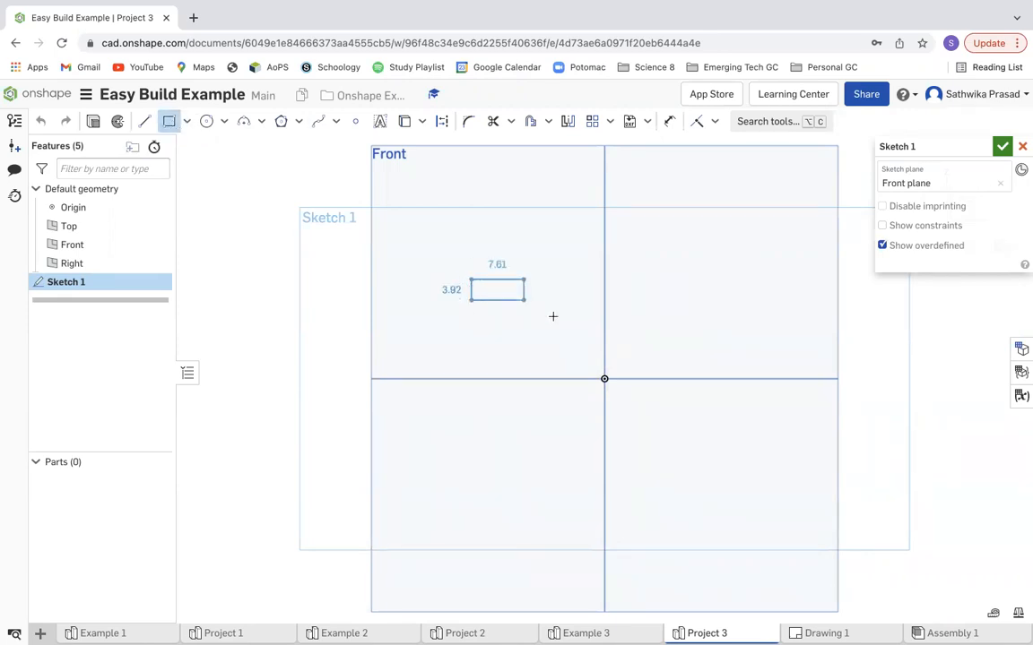
pyautogui.click(762, 476)
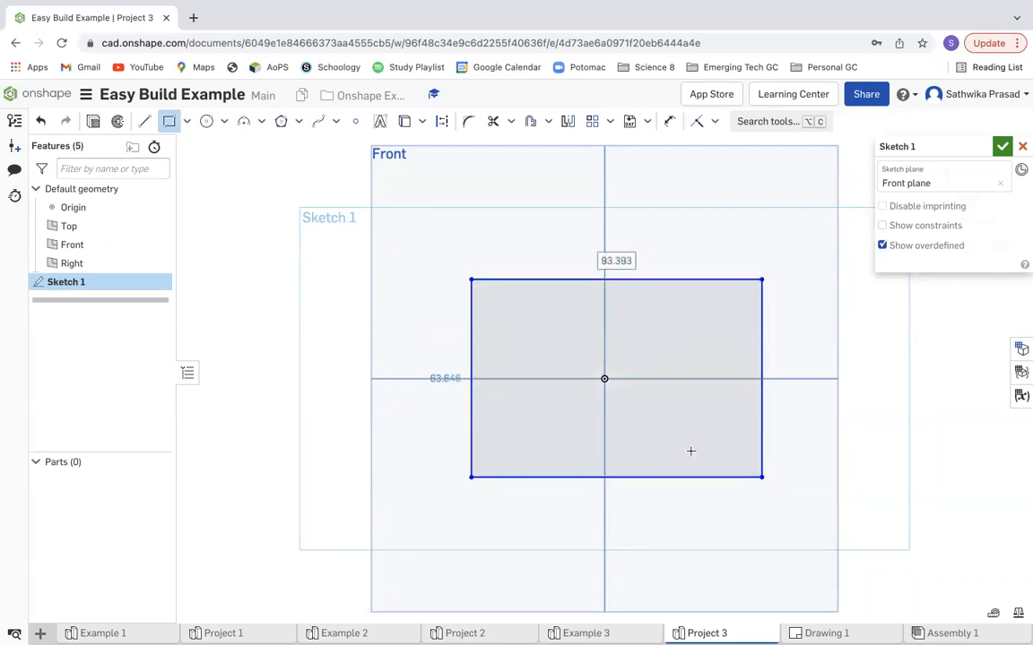
pyautogui.press('Escape')
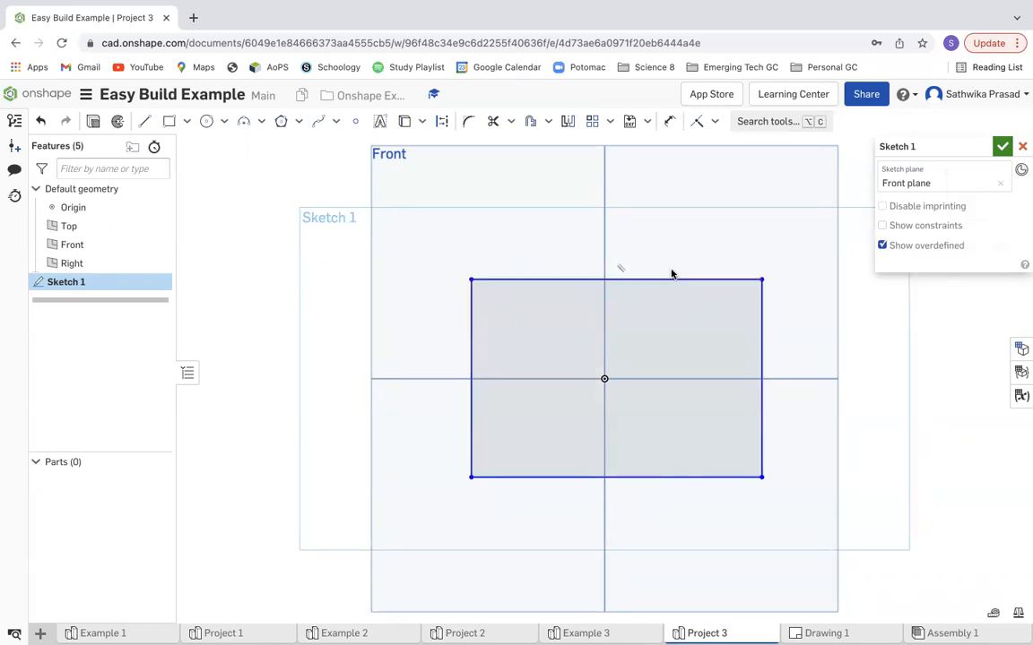
# Dimension the rectangle's upper edge to a width of 4 in
pyautogui.click(668, 126)
pyautogui.click(670, 127)
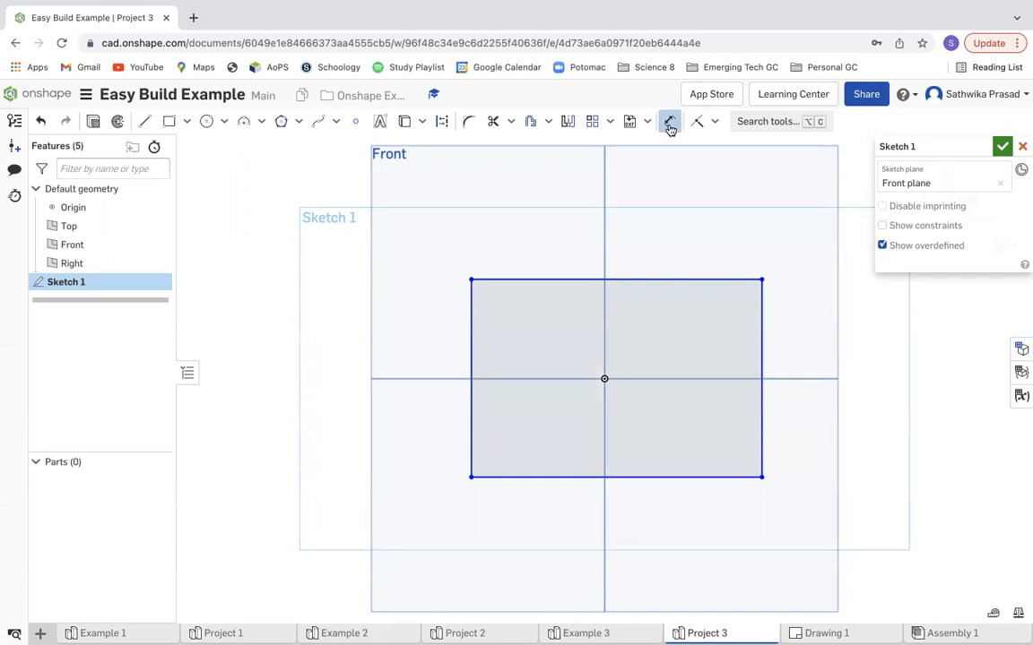
pyautogui.click(664, 282)
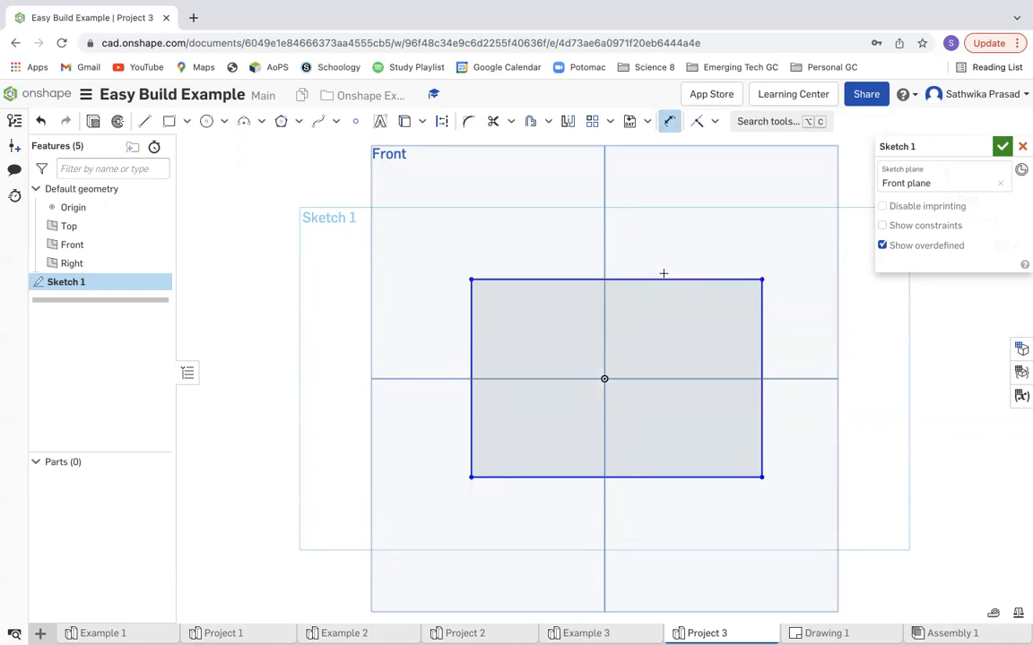
pyautogui.click(657, 239)
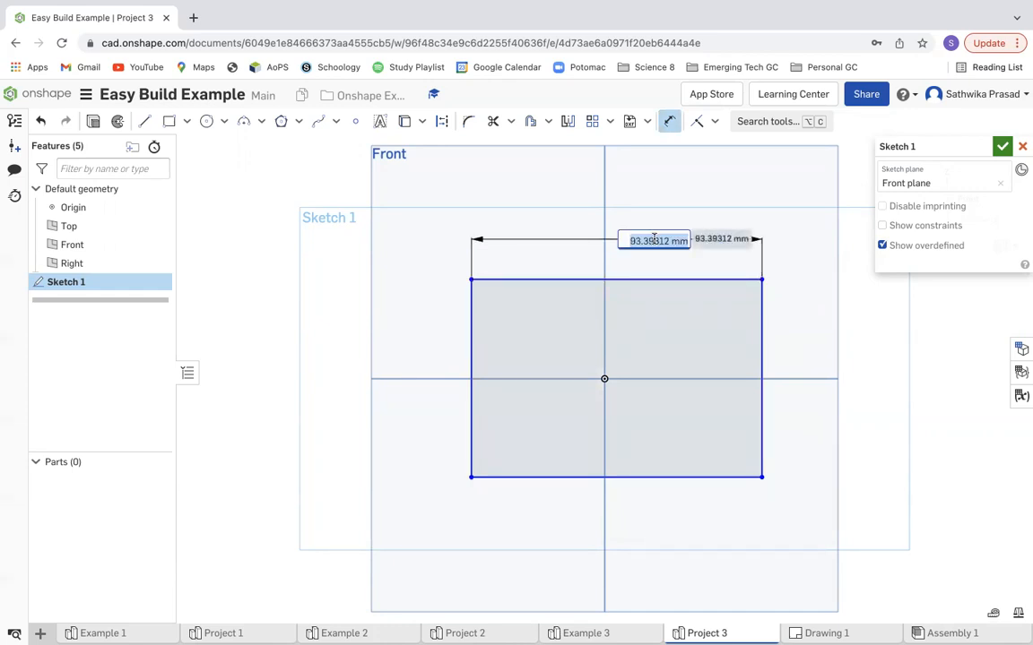
pyautogui.write('4 in')
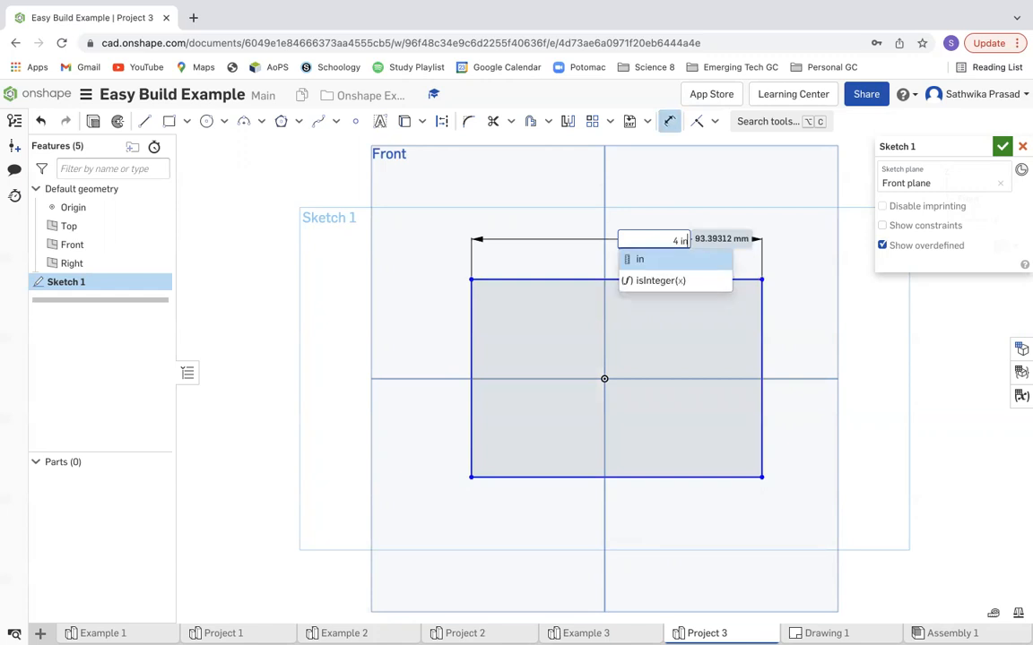
pyautogui.press('Return')
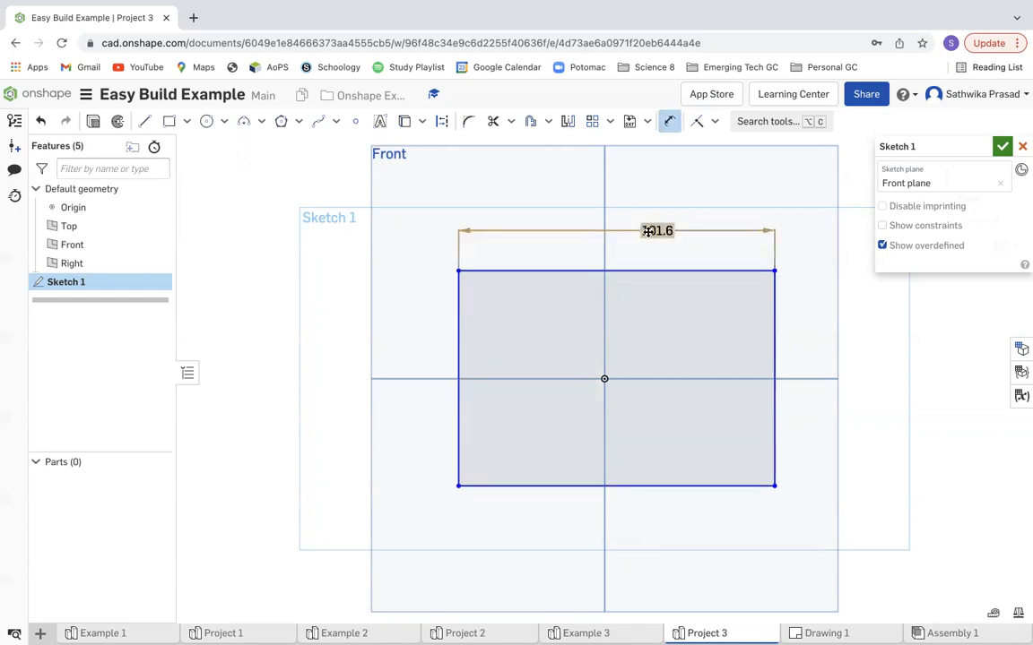
# Dimension the rectangle's left edge to a height of 2.5 in
pyautogui.click(456, 339)
pyautogui.click(425, 347)
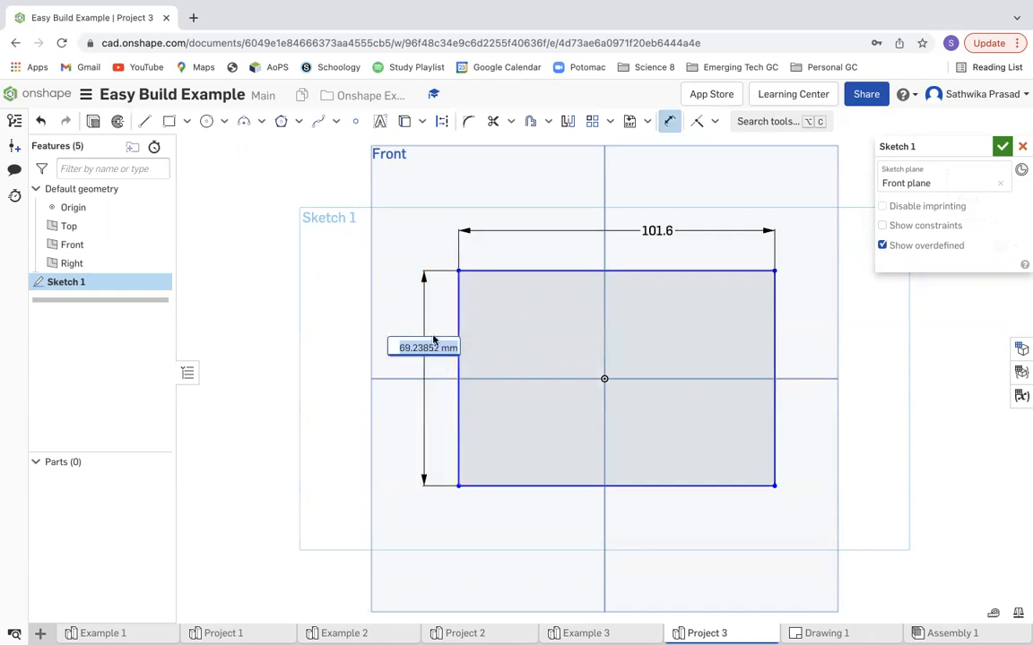
pyautogui.write('2.5 in')
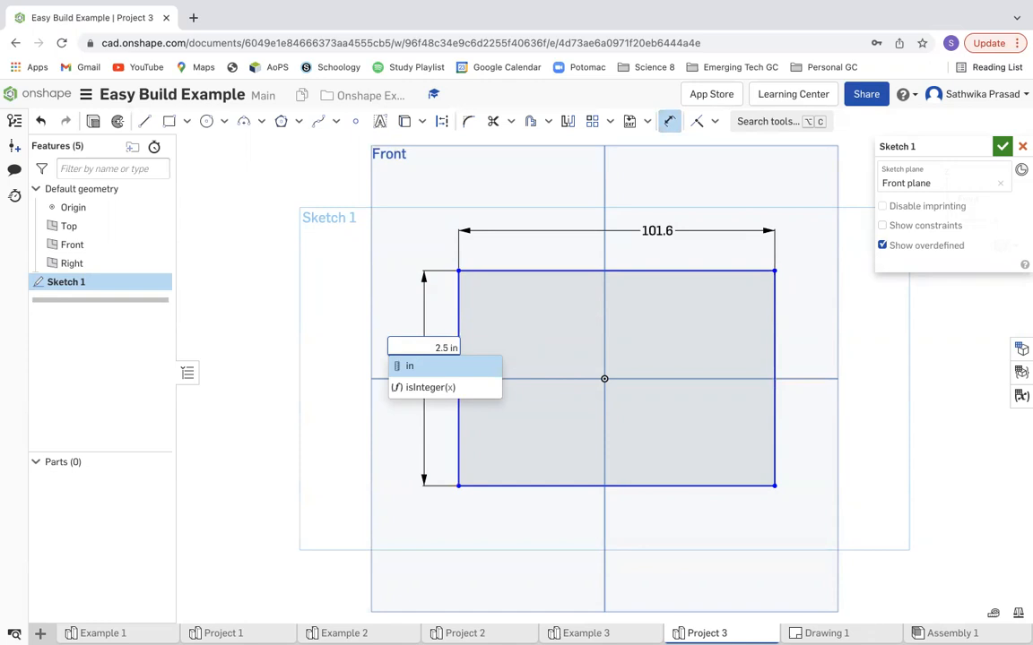
pyautogui.press('Return')
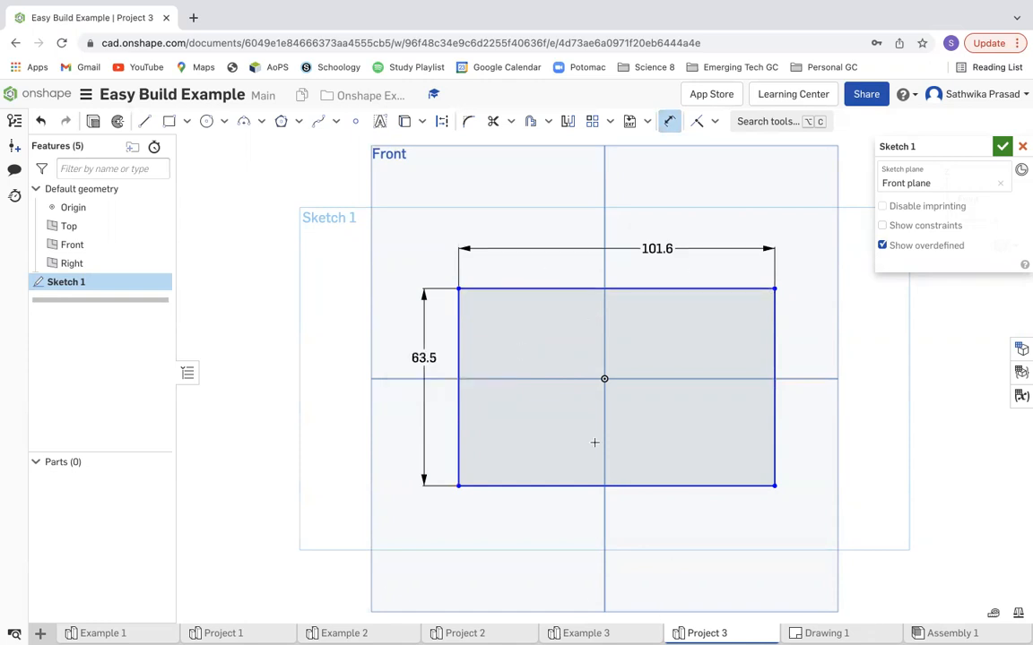
pyautogui.click(669, 121)
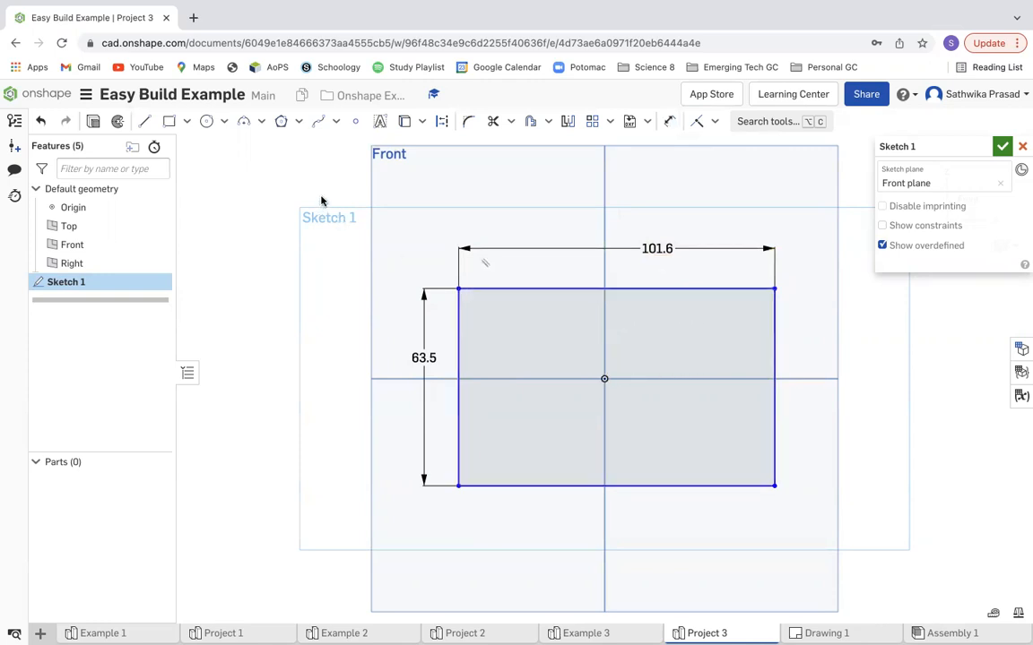
# Place a sketch point at the rectangle's centre and make it coincident with the origin, finishing the sketch
pyautogui.click(356, 126)
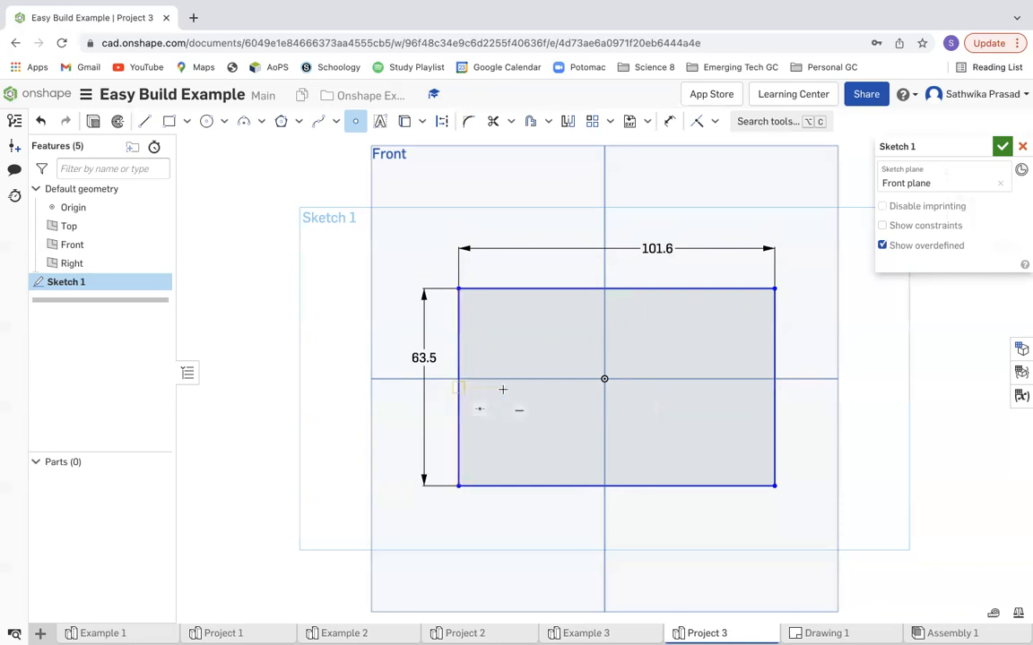
pyautogui.click(615, 388)
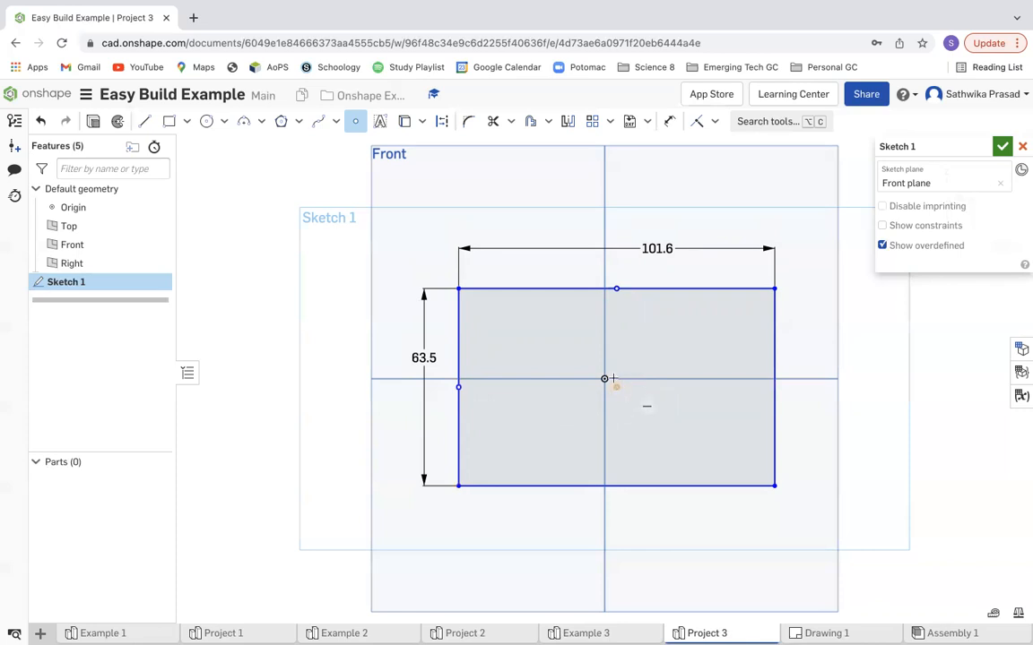
pyautogui.click(699, 123)
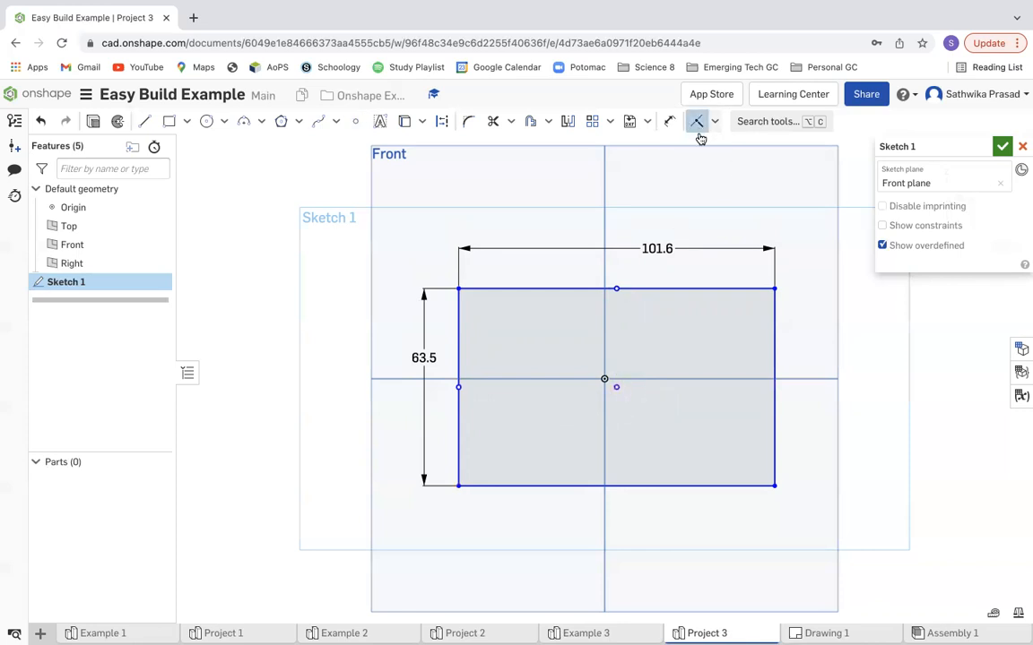
pyautogui.click(616, 387)
pyautogui.click(605, 380)
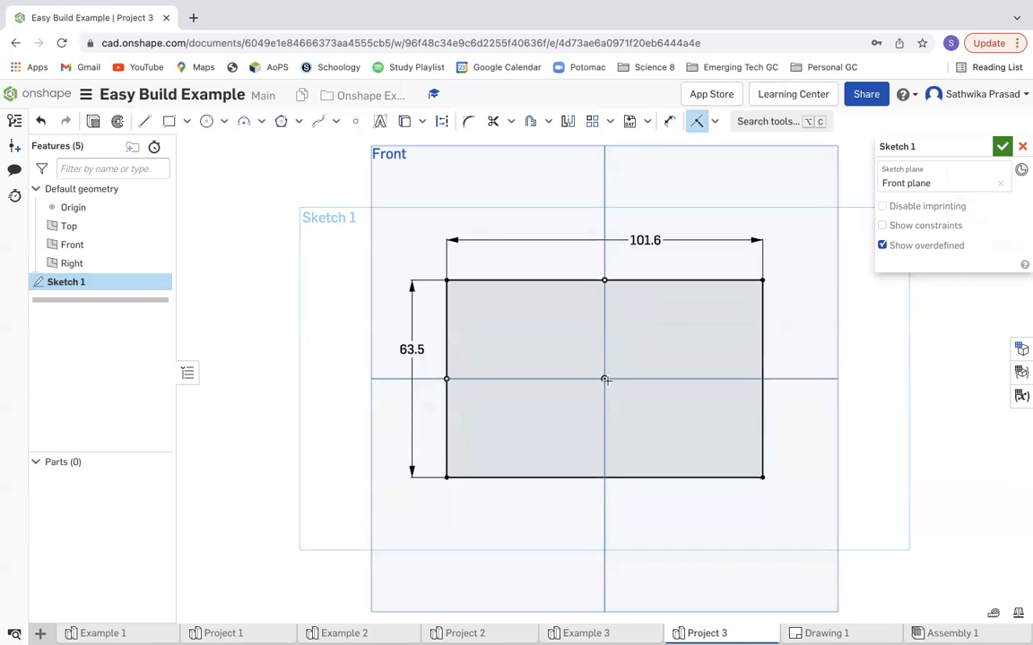
pyautogui.click(1000, 147)
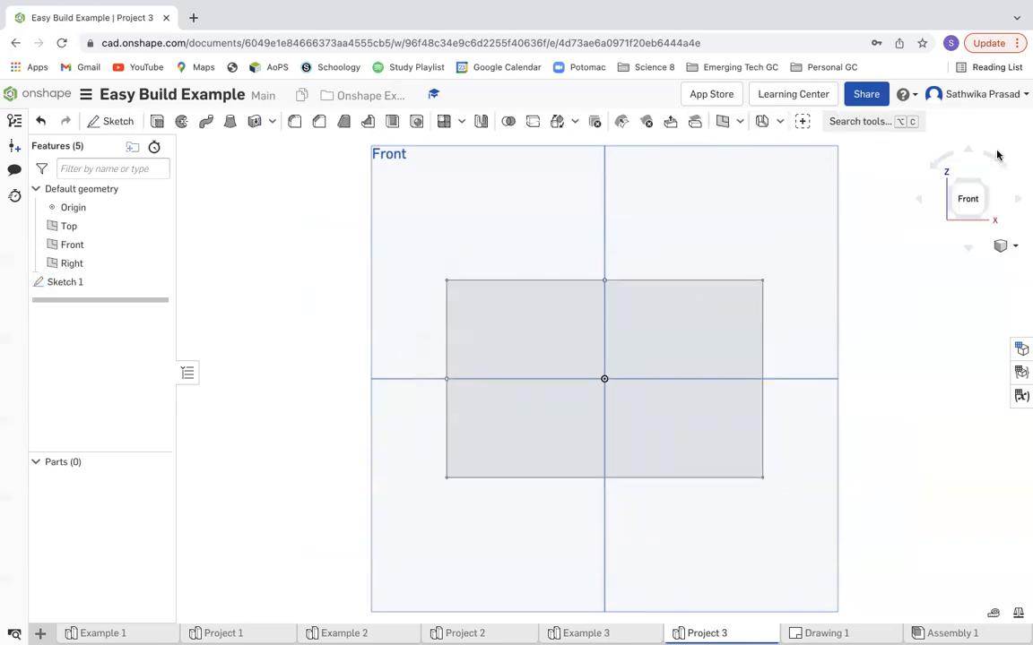
# Start a new solid extrusion from the rectangular sketch region in isometric view
pyautogui.click(995, 245)
pyautogui.click(971, 266)
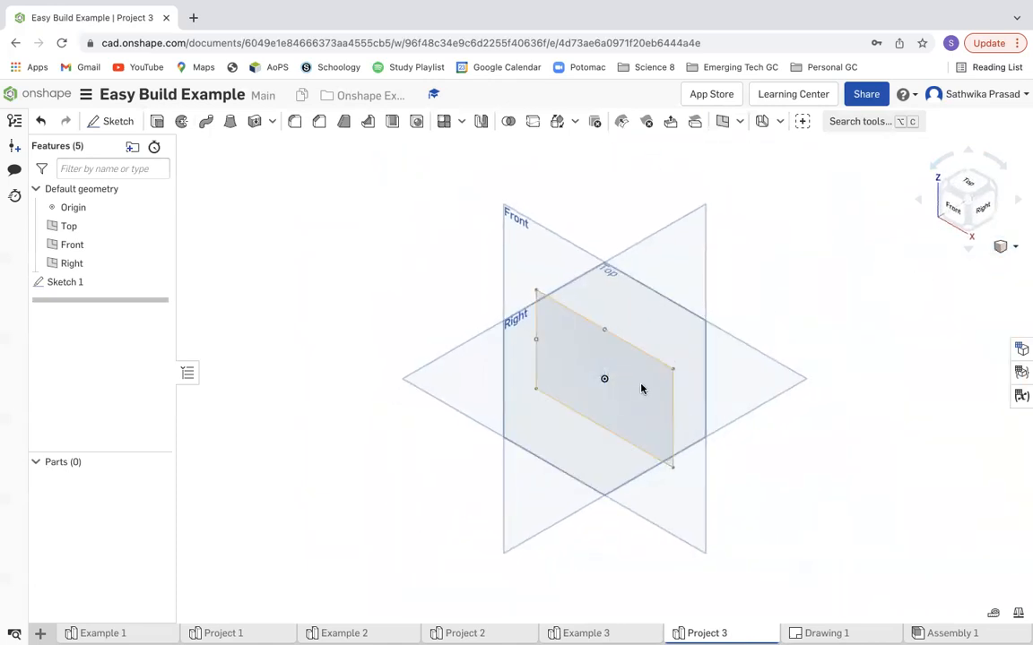
pyautogui.click(642, 388)
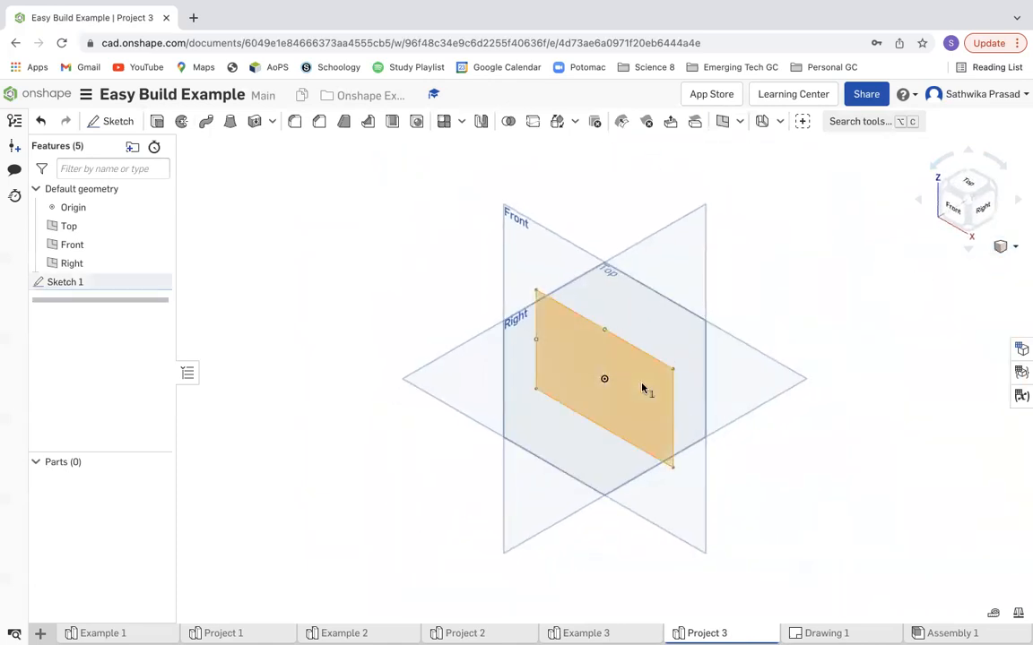
pyautogui.click(156, 122)
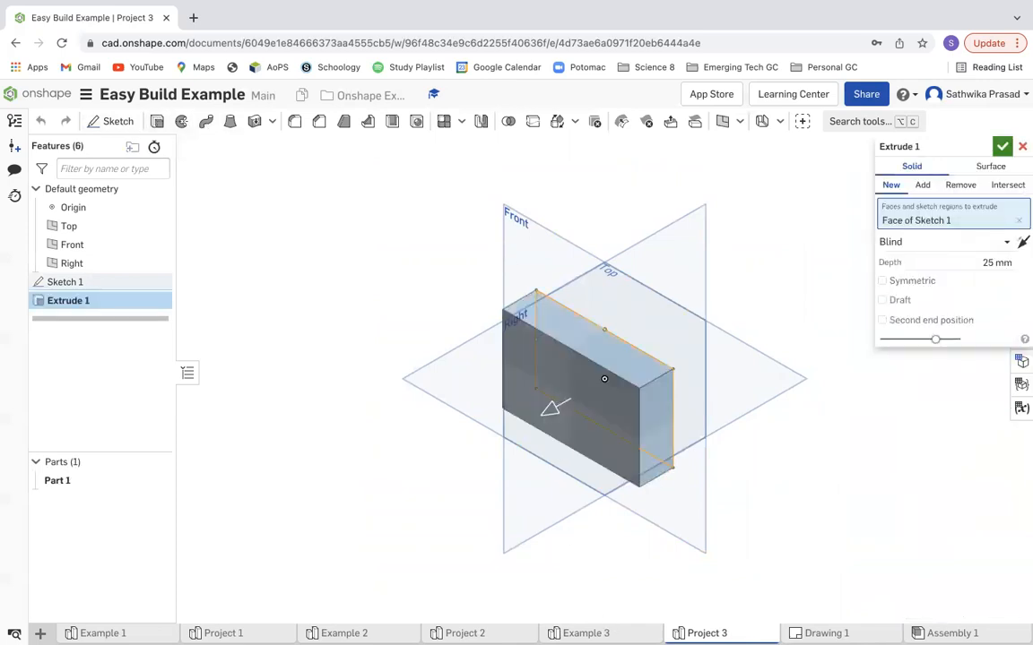
# Check the depth and symmetry settings of Extrude 1 in the Example 3 part studio and return to Project 3
pyautogui.click(586, 633)
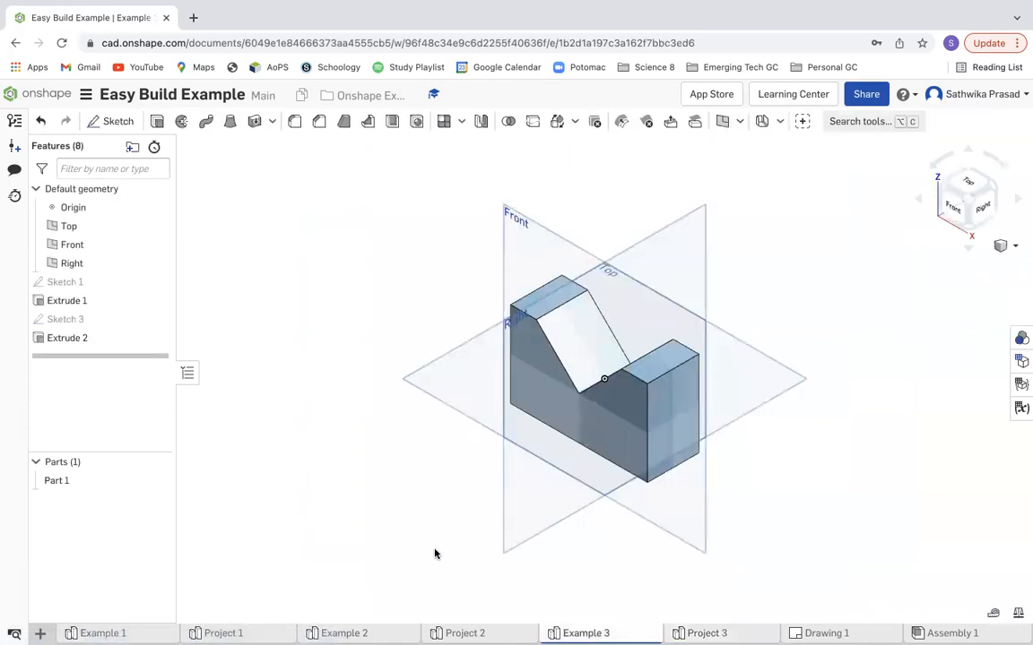
pyautogui.click(127, 303)
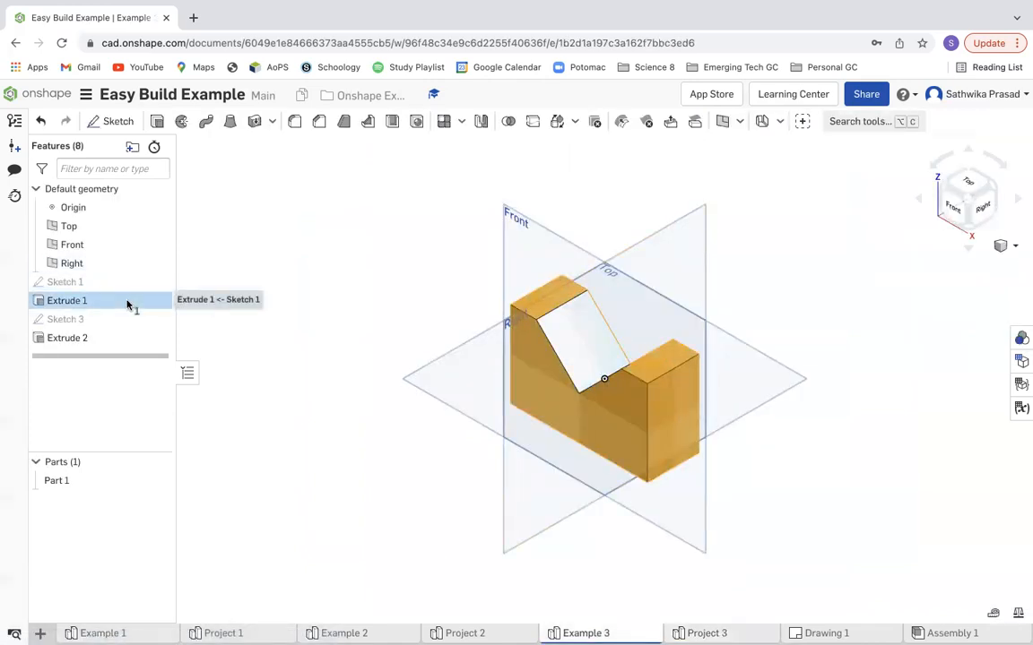
pyautogui.rightClick(128, 303)
pyautogui.click(161, 334)
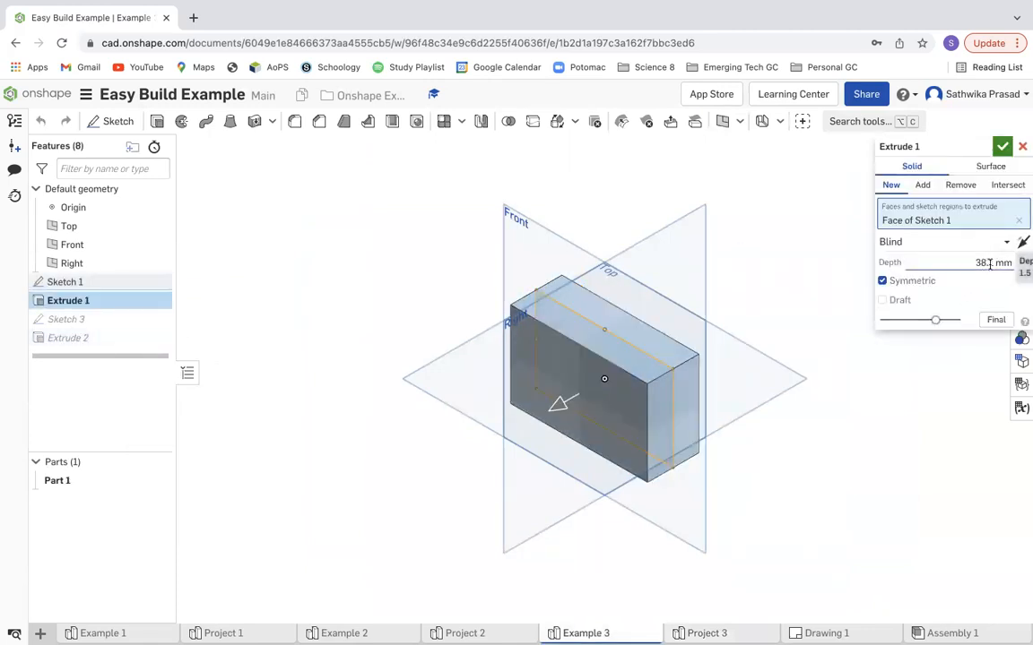
pyautogui.click(1004, 148)
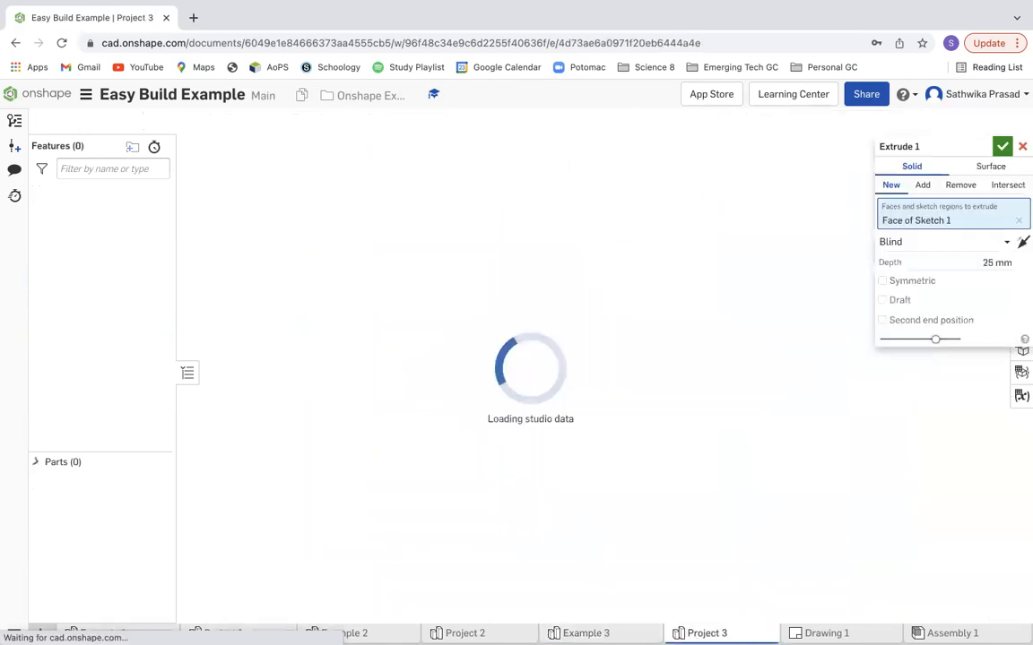
# Set the blind extrusion's depth to 1.5 in and make it symmetric about the sketch plane
pyautogui.click(1002, 261)
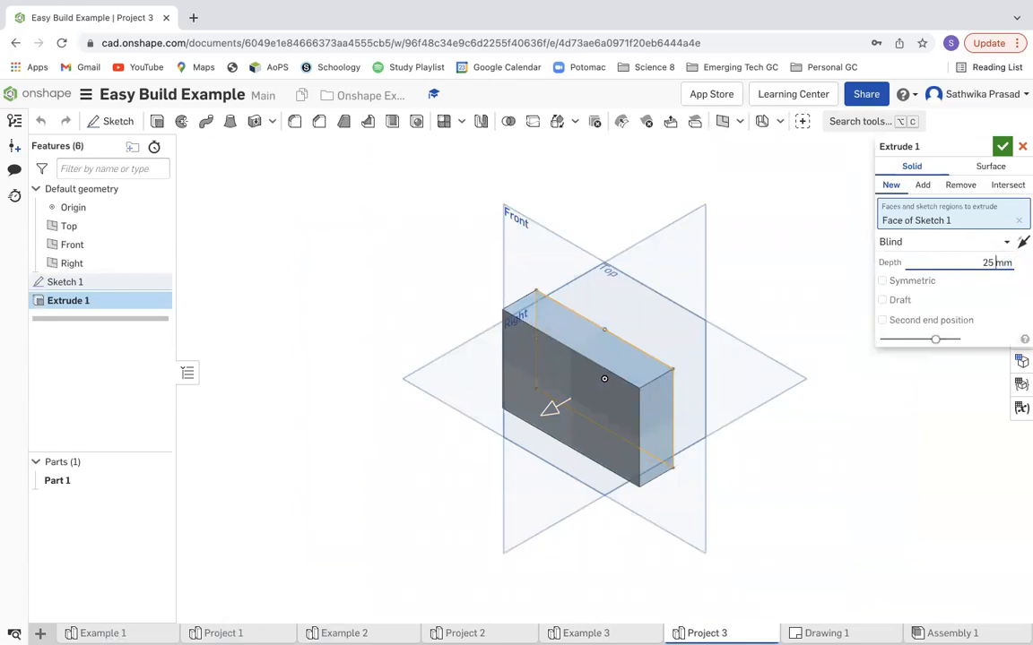
pyautogui.press('BackSpace')
pyautogui.press('BackSpace')
pyautogui.press('BackSpace')
pyautogui.press('BackSpace')
pyautogui.press('BackSpace')
pyautogui.write('1.5 in')
pyautogui.press('Return')
pyautogui.click(882, 282)
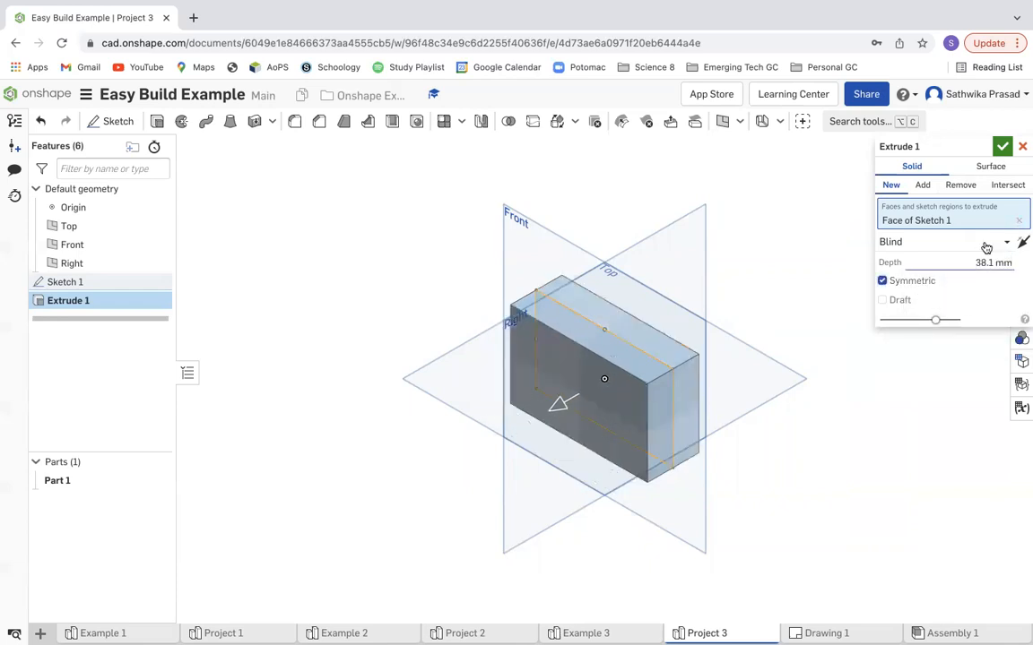
pyautogui.click(1003, 146)
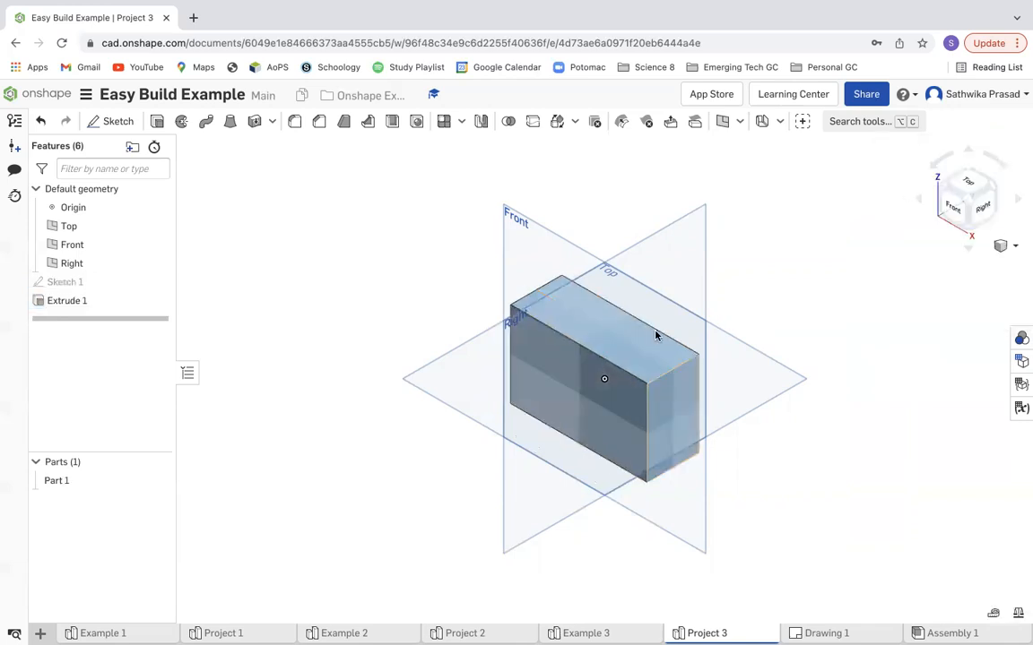
# Hide the default planes and show the block's front face straight on, enlarged
pyautogui.press('p')
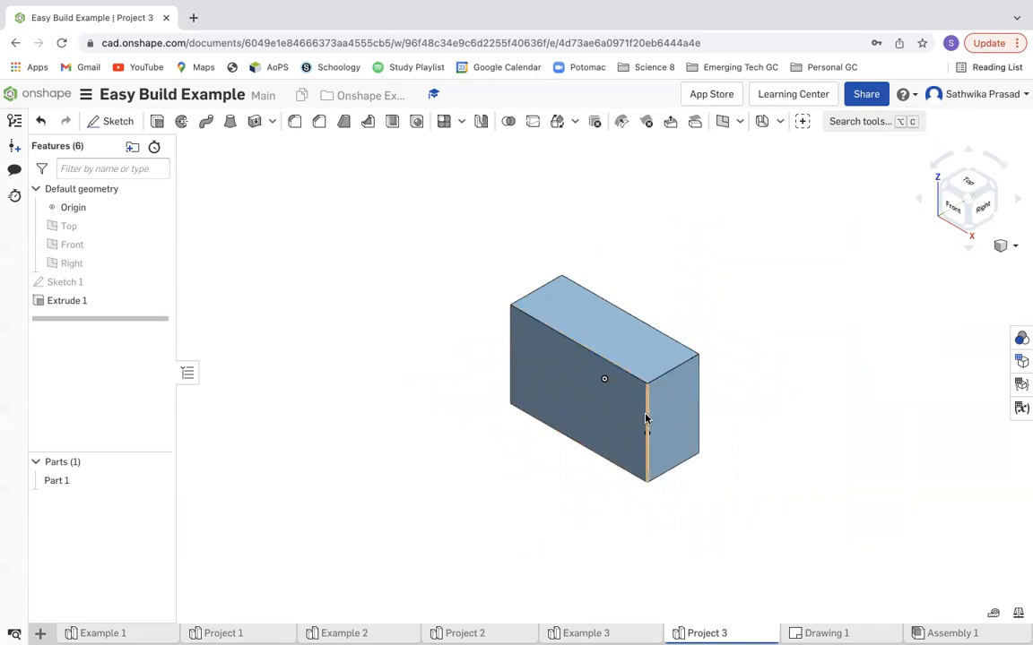
pyautogui.press('p')
pyautogui.press('p')
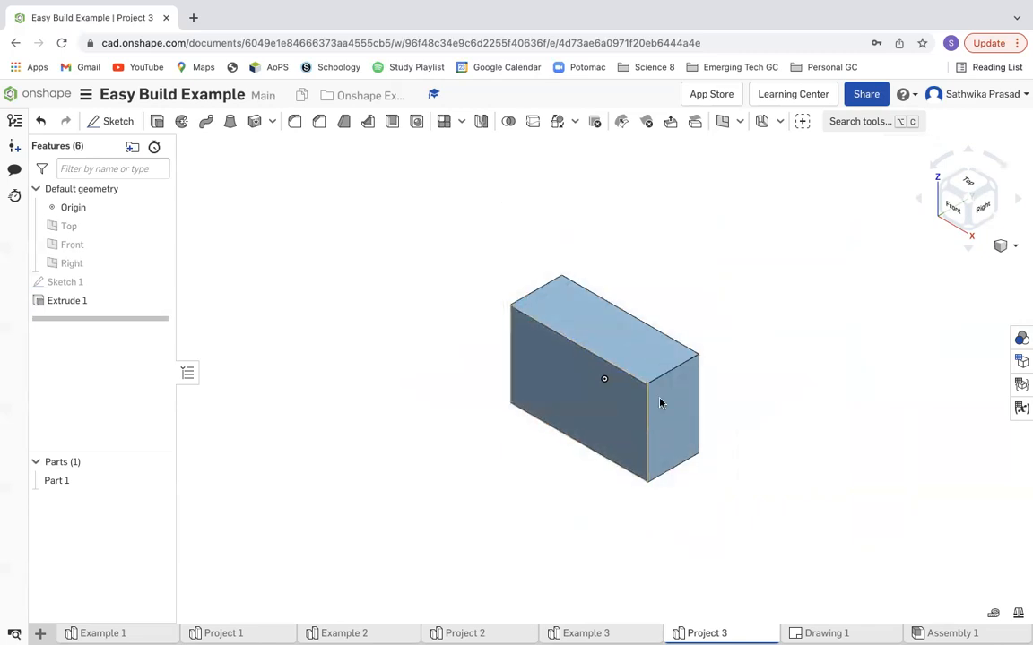
pyautogui.click(954, 215)
pyautogui.scroll(-3, 715, 281)
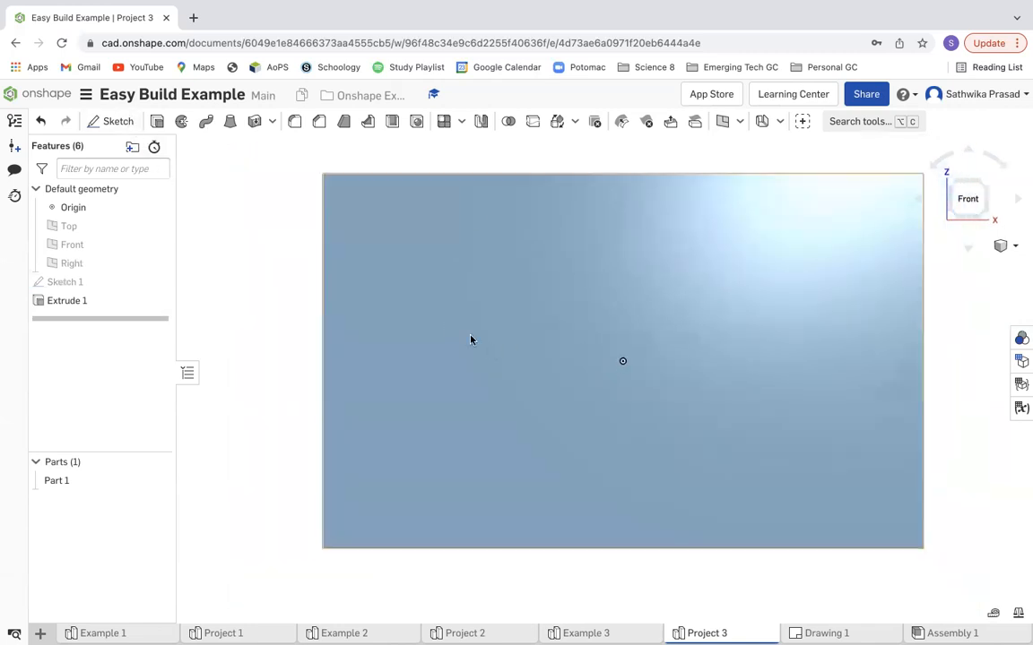
# Start a sketch on the block's front face and draw a line about 49.8 mm long from the origin up to the top edge, slanting right
pyautogui.click(112, 121)
pyautogui.click(622, 290)
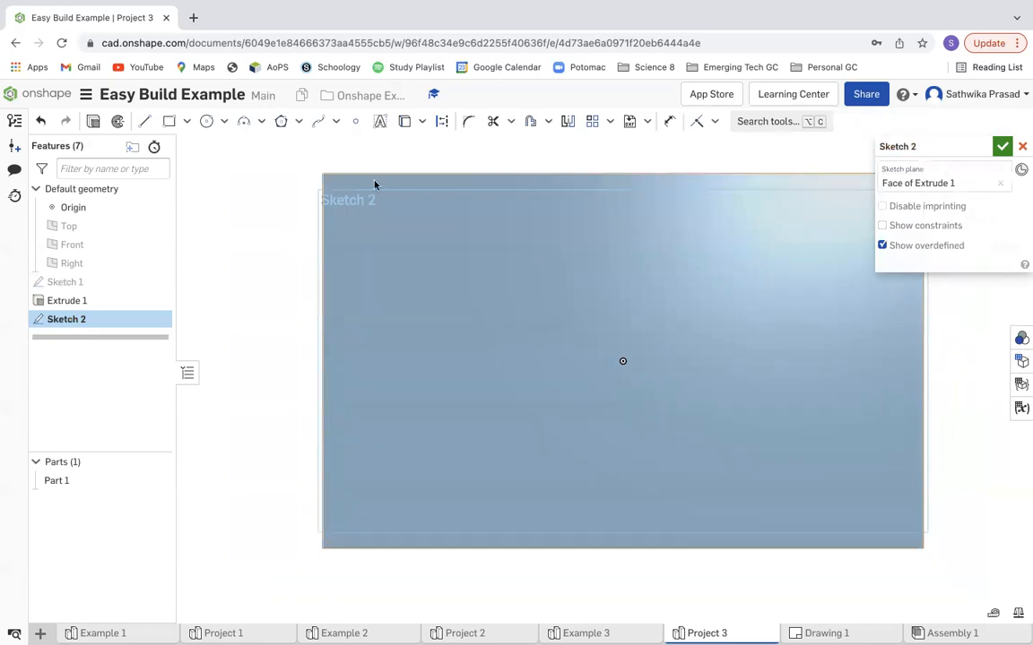
pyautogui.click(145, 121)
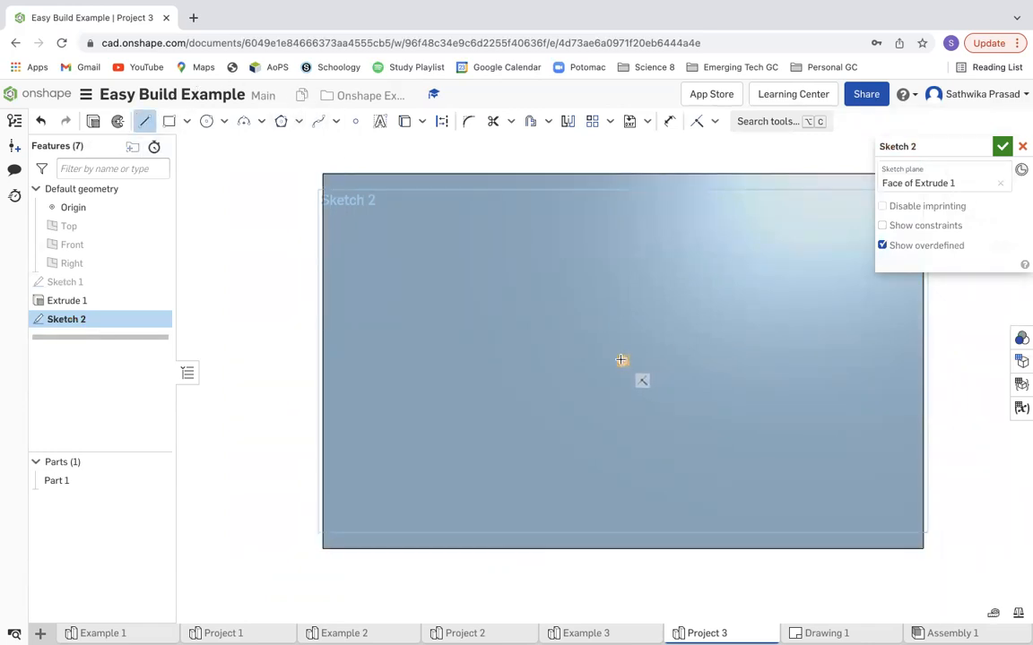
pyautogui.click(622, 360)
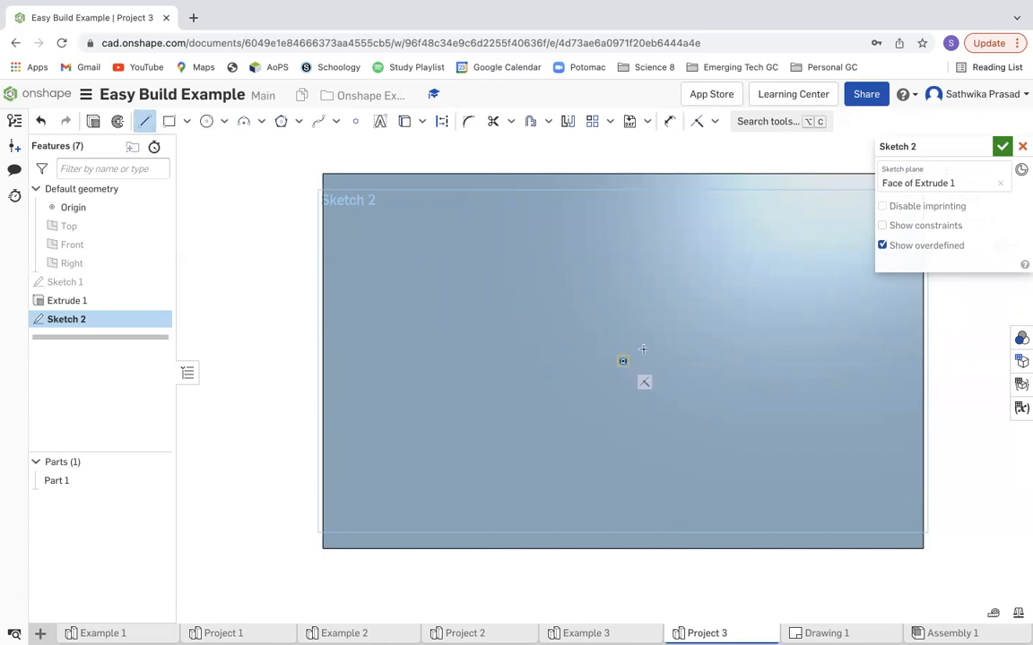
pyautogui.click(848, 174)
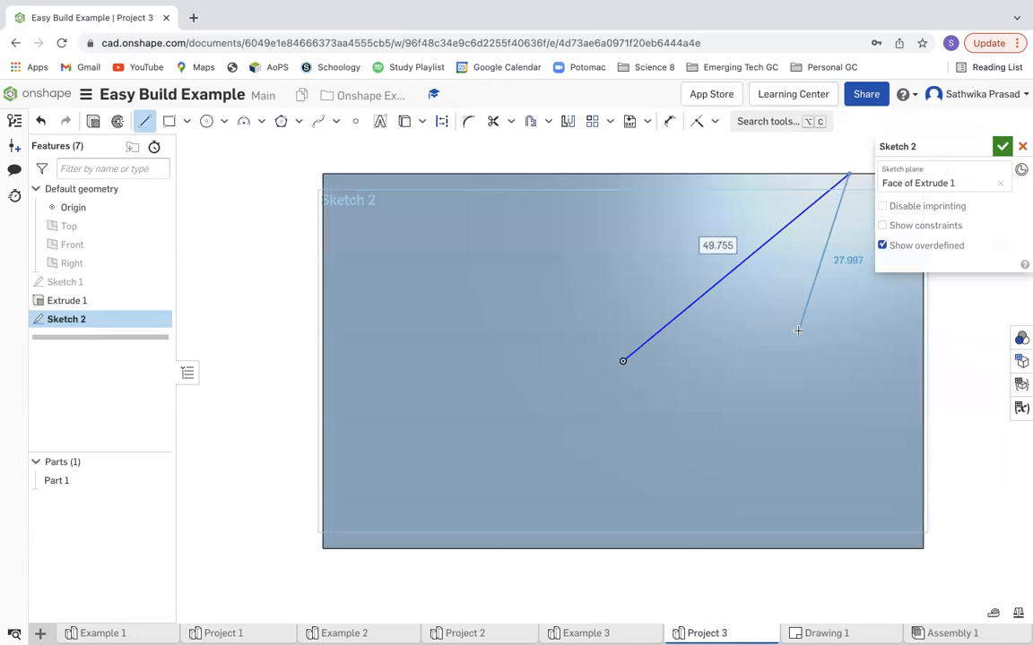
pyautogui.press('Escape')
# Draw a second line about 51.6 mm long from the origin up-left to the block's top edge, completing the V
pyautogui.click(145, 121)
pyautogui.click(623, 360)
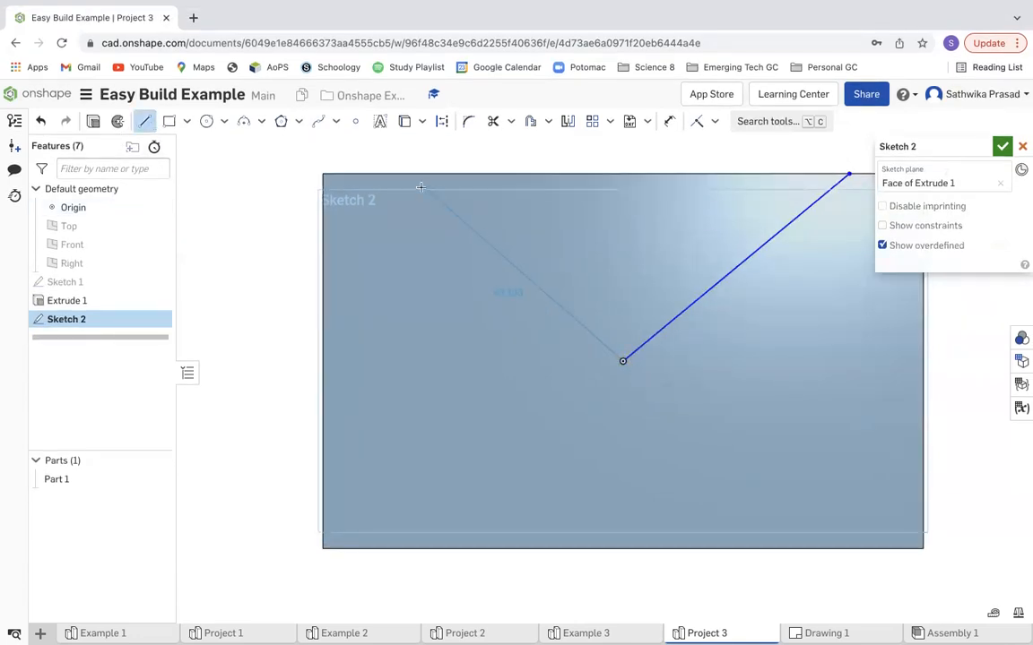
pyautogui.click(382, 170)
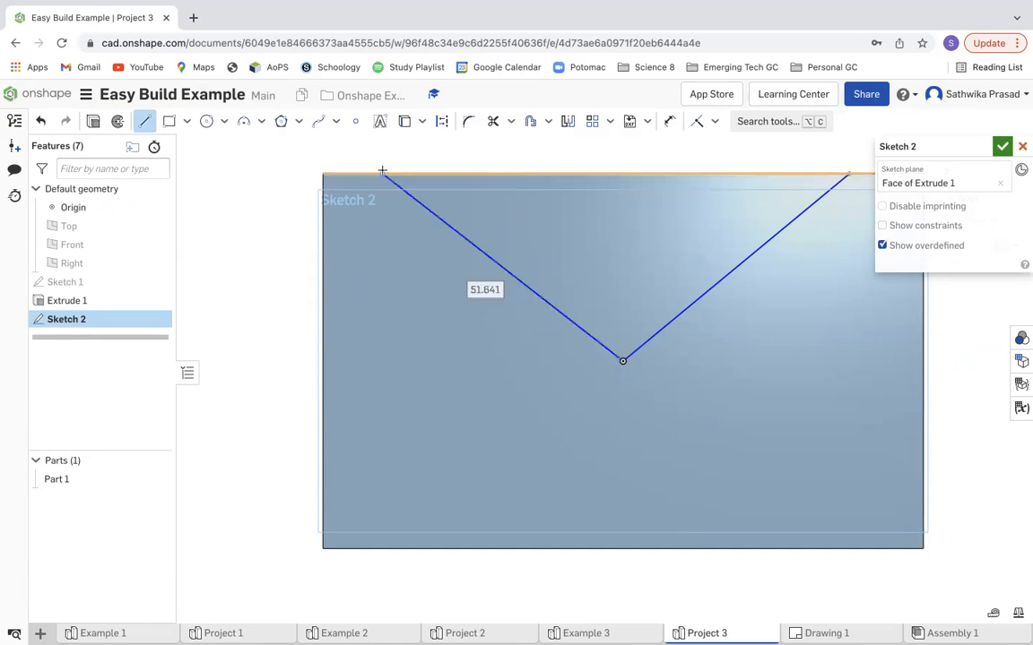
pyautogui.press('Escape')
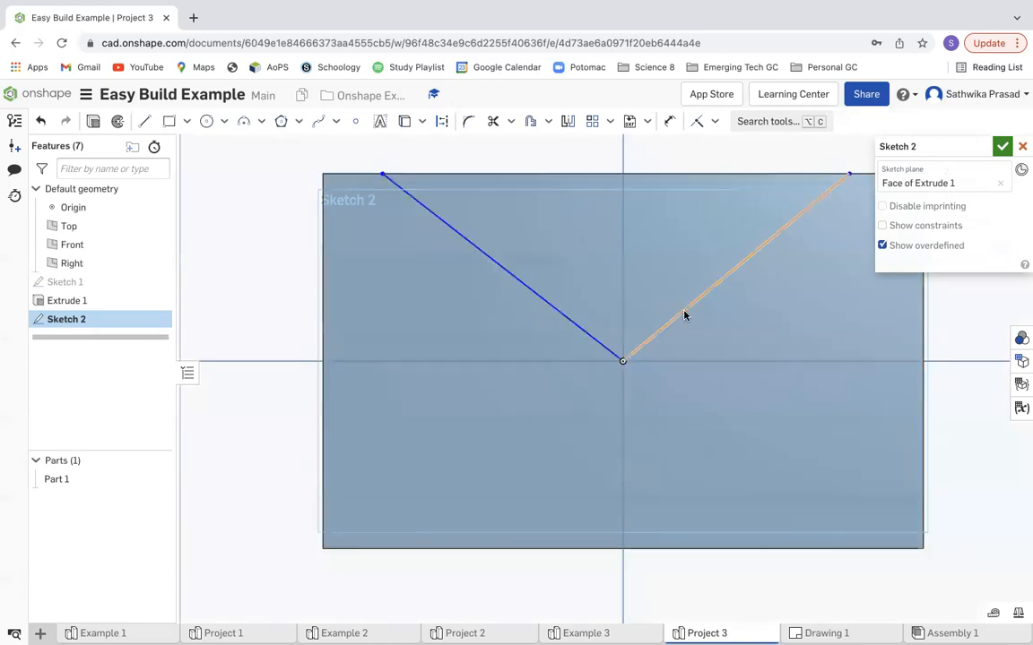
# Dimension the angle between the right-hand V line and the horizontal plane through the origin as 45°
pyautogui.click(669, 122)
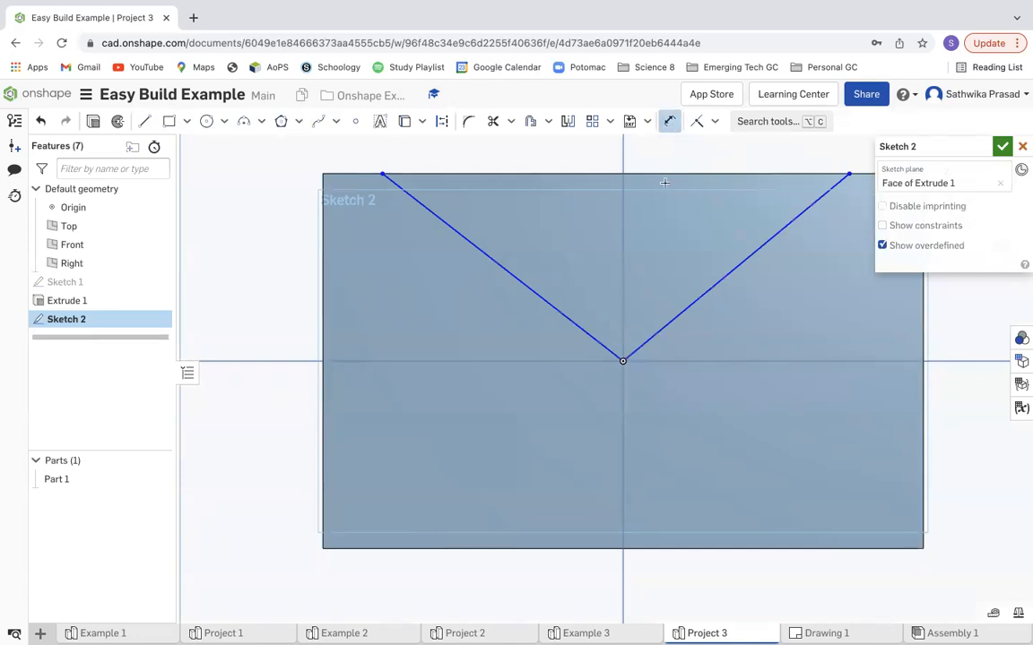
pyautogui.click(675, 318)
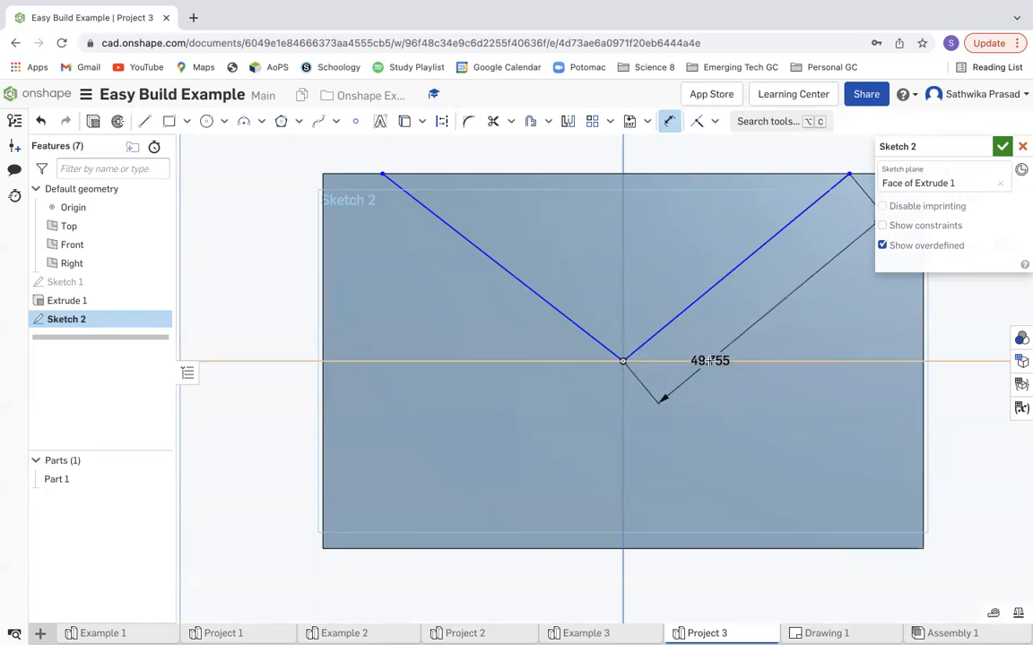
pyautogui.click(706, 360)
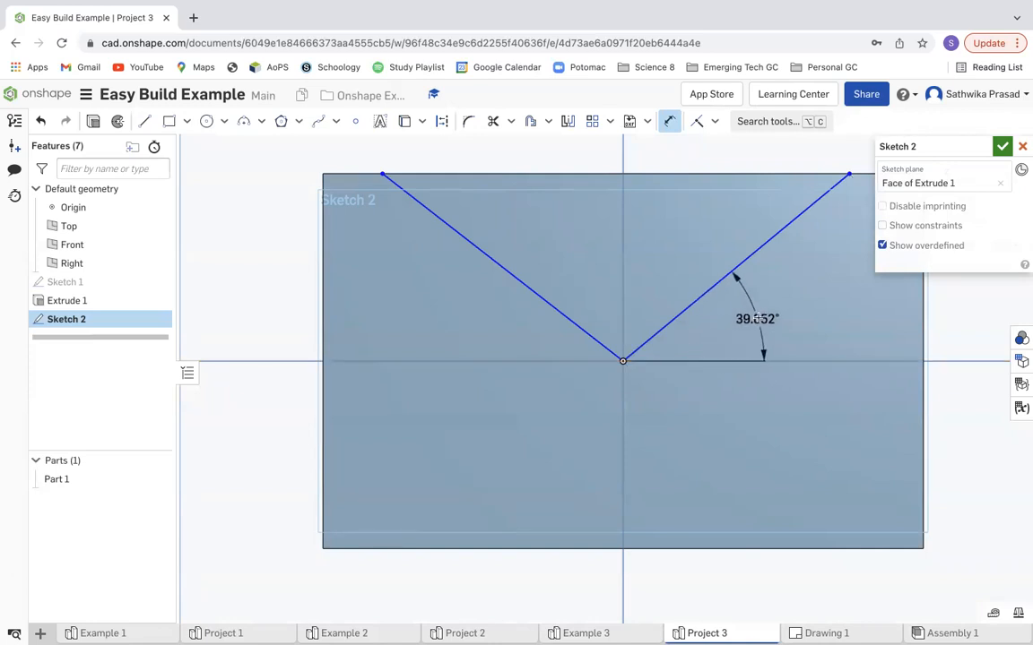
pyautogui.click(776, 305)
pyautogui.write('45')
pyautogui.press('Return')
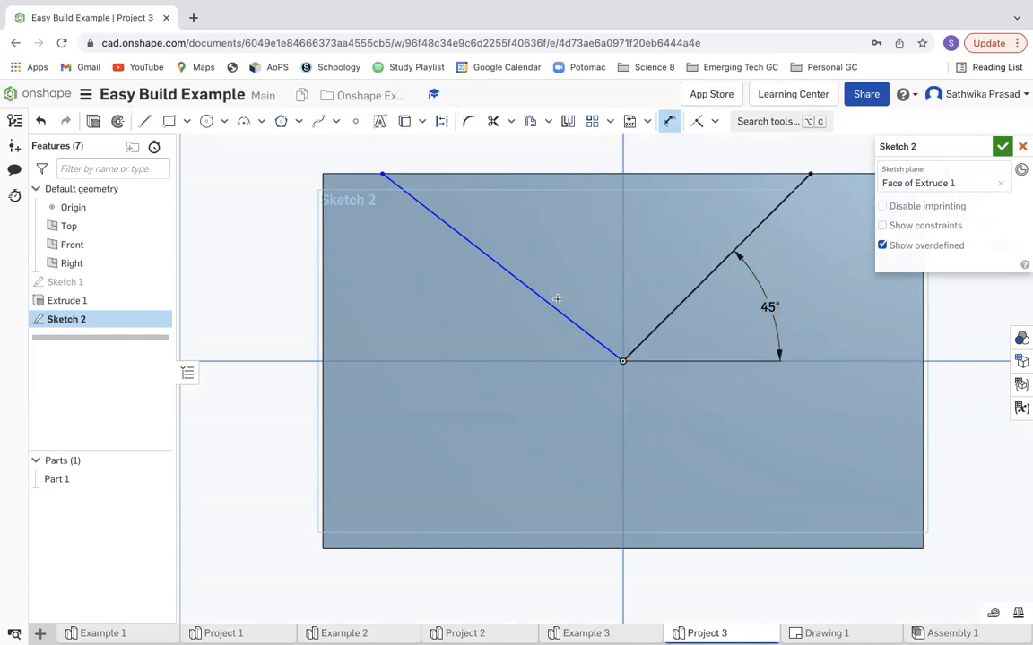
# Apply an Equal constraint between the right-hand and left-hand lines of the V
pyautogui.click(714, 121)
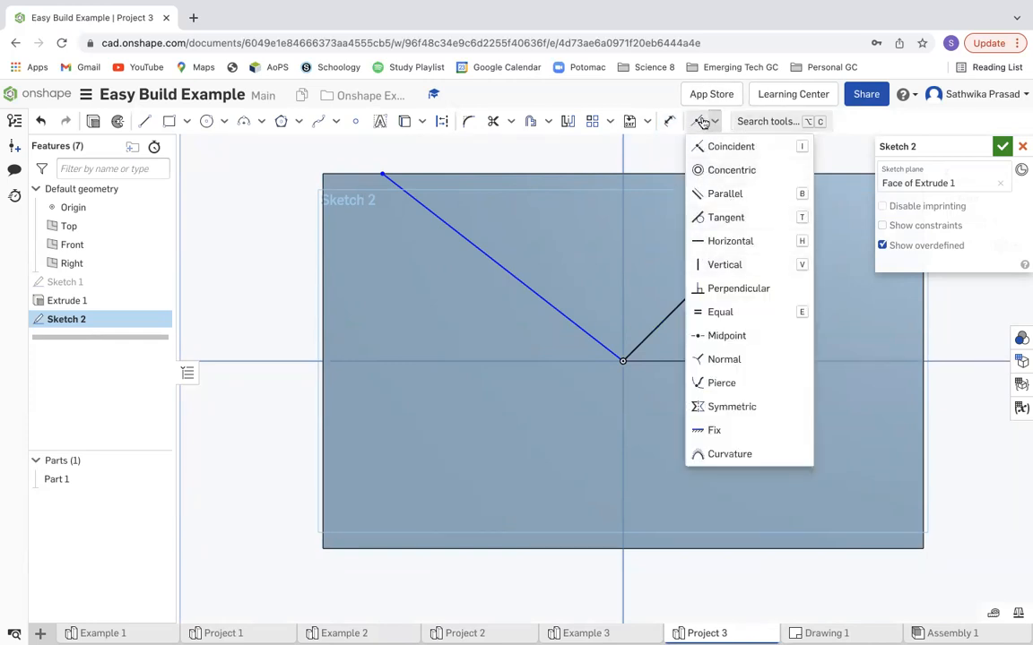
pyautogui.click(732, 314)
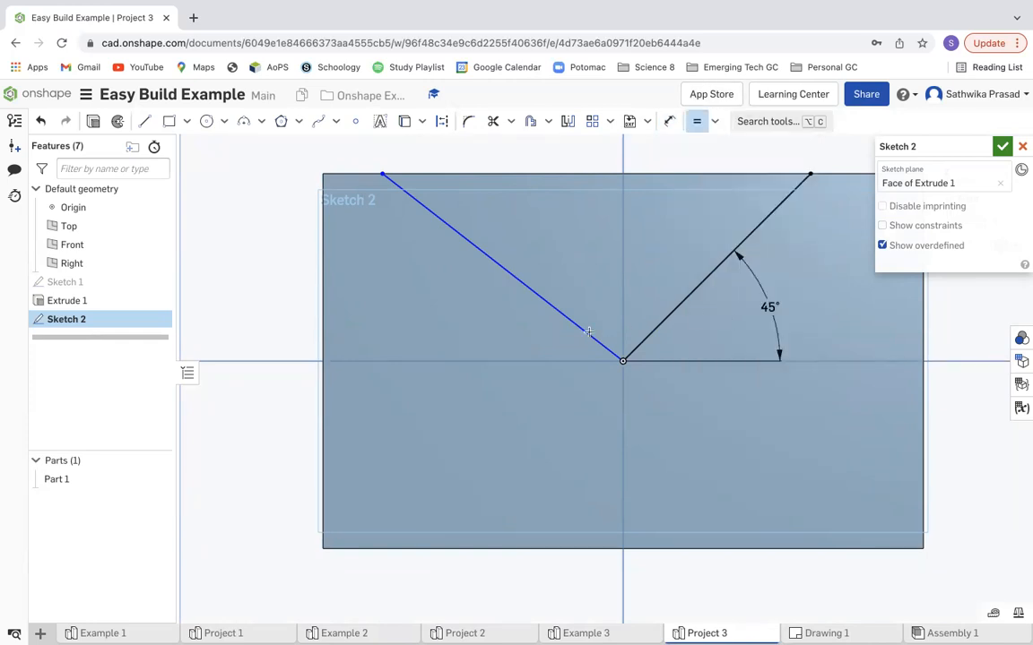
pyautogui.click(672, 314)
pyautogui.click(578, 319)
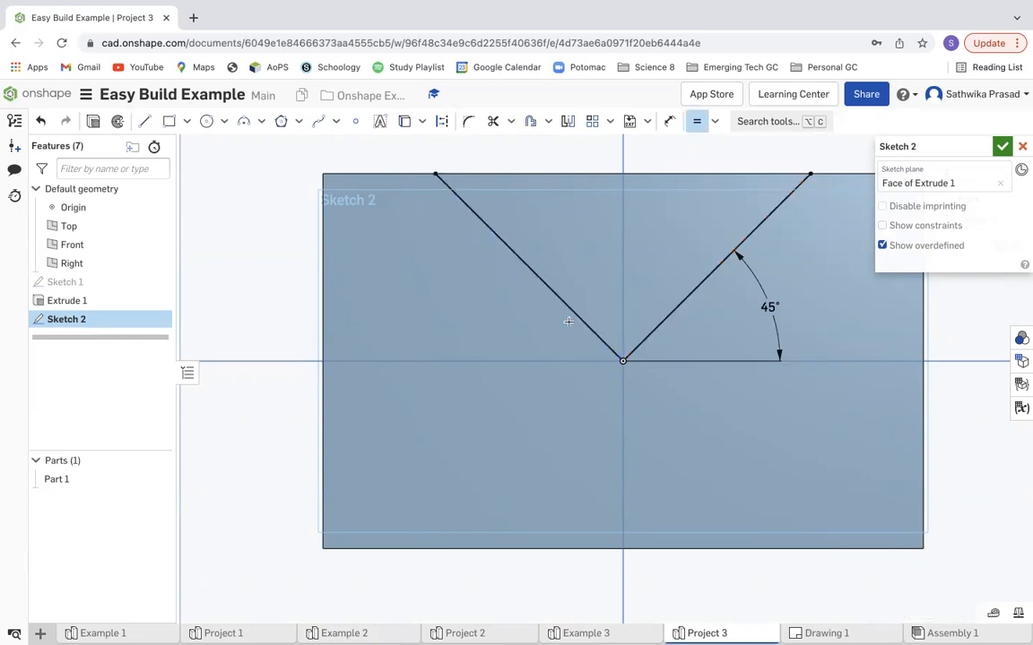
# Add a driven horizontal dimension from the right-hand V line's upper endpoint to the block's right edge, and finish the sketch
pyautogui.press('d')
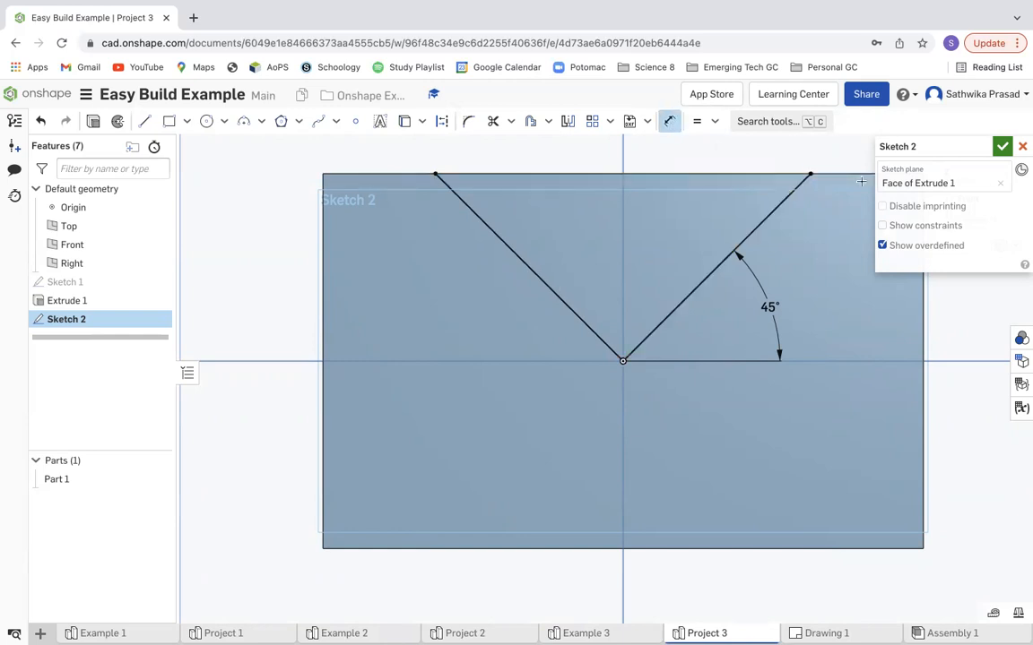
pyautogui.moveTo(929, 147); pyautogui.dragTo(924, 304)
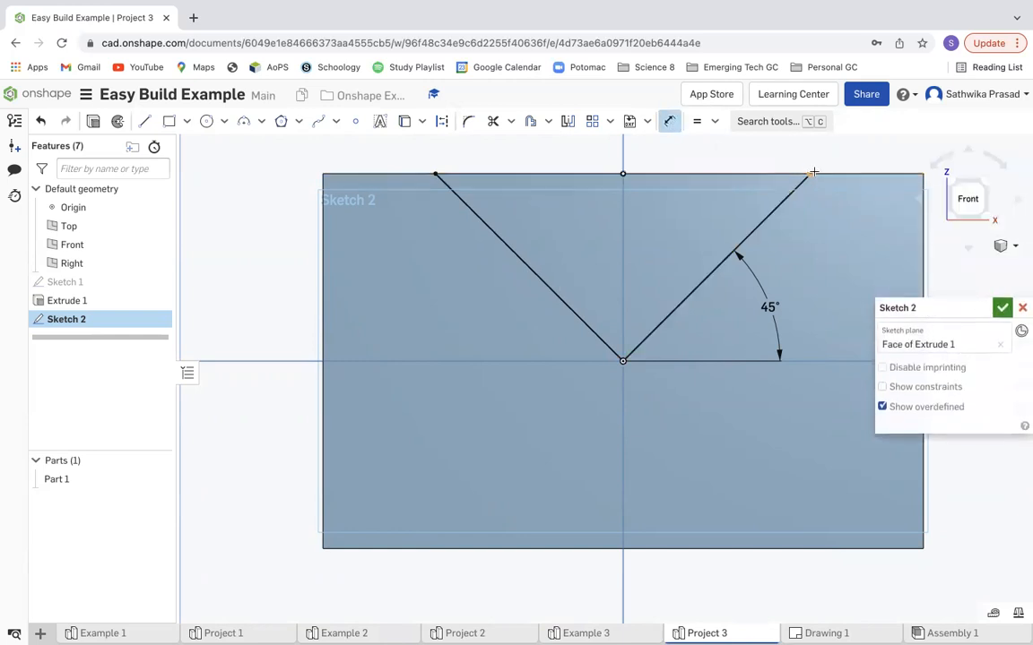
pyautogui.click(920, 214)
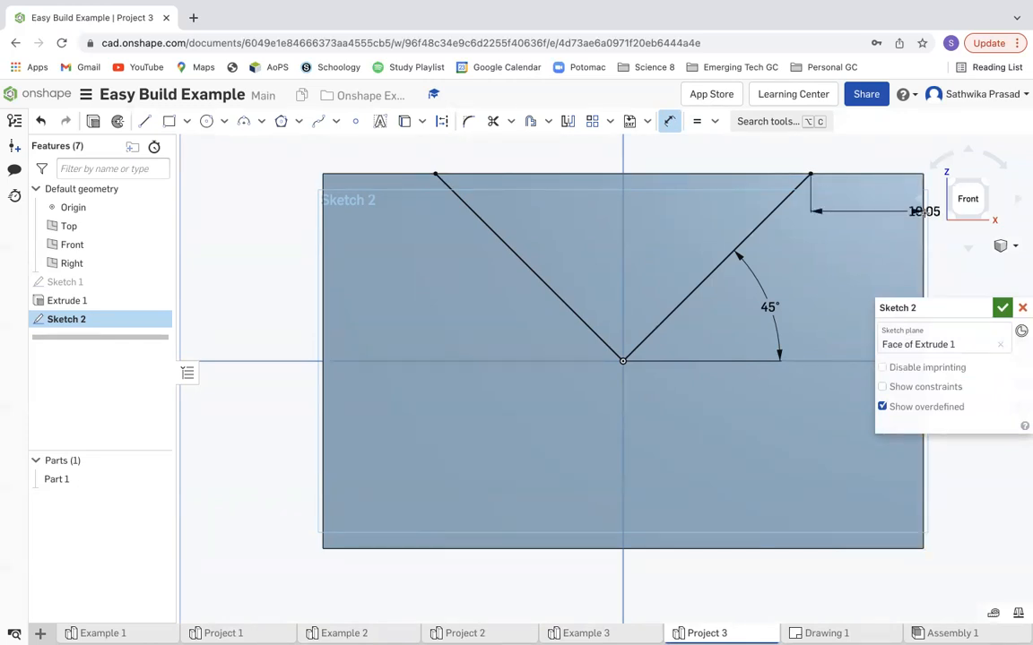
pyautogui.click(882, 147)
pyautogui.press('Return')
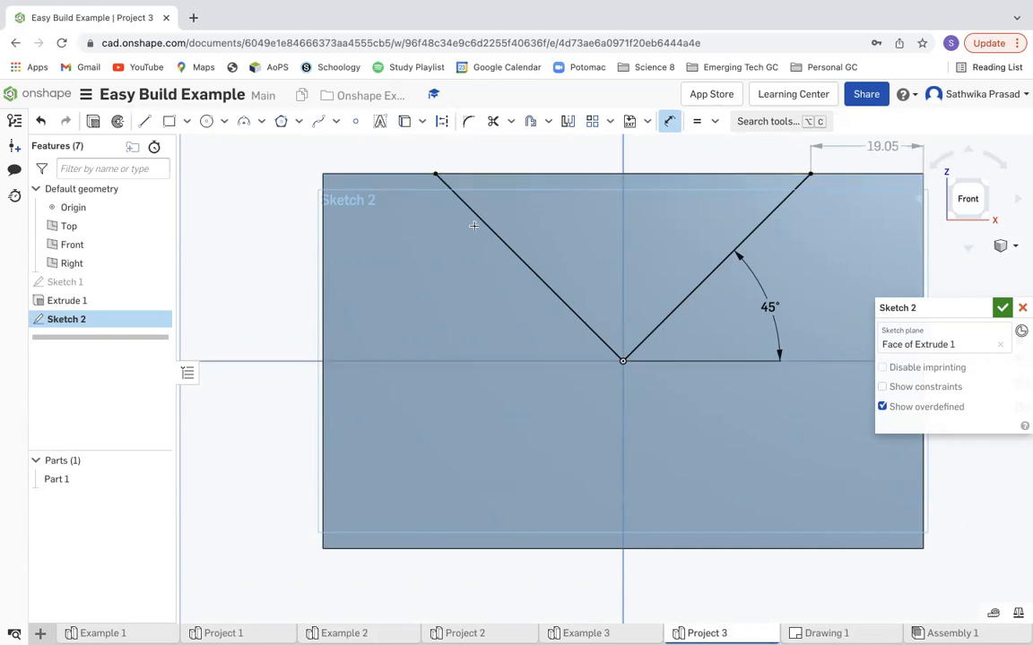
pyautogui.click(1002, 308)
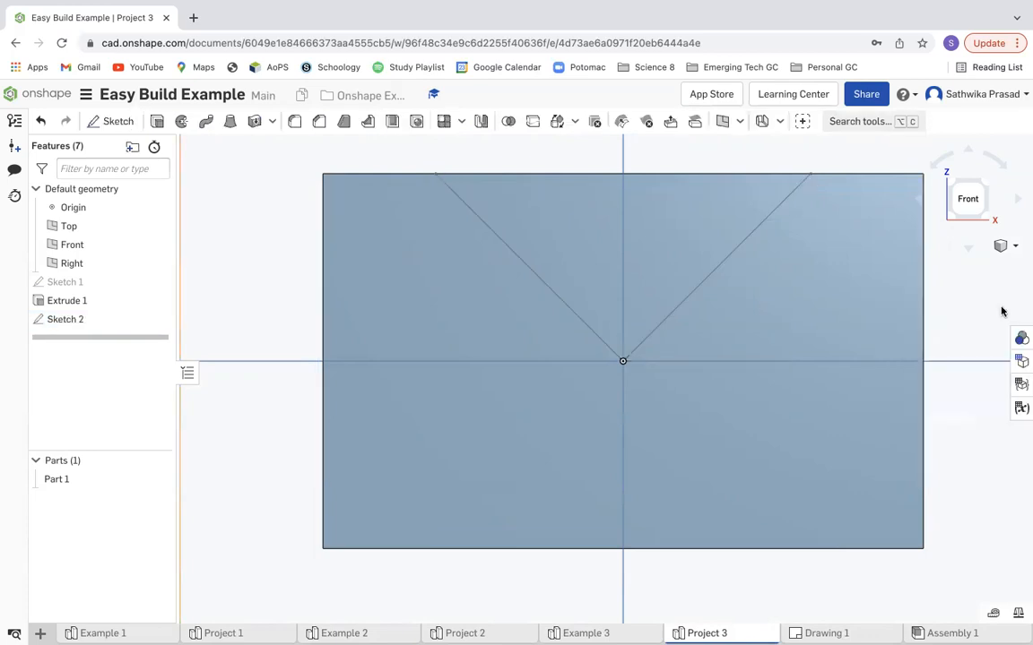
# Cut the triangular V region out of the block with a Remove extrusion set to Through all
pyautogui.click(721, 193)
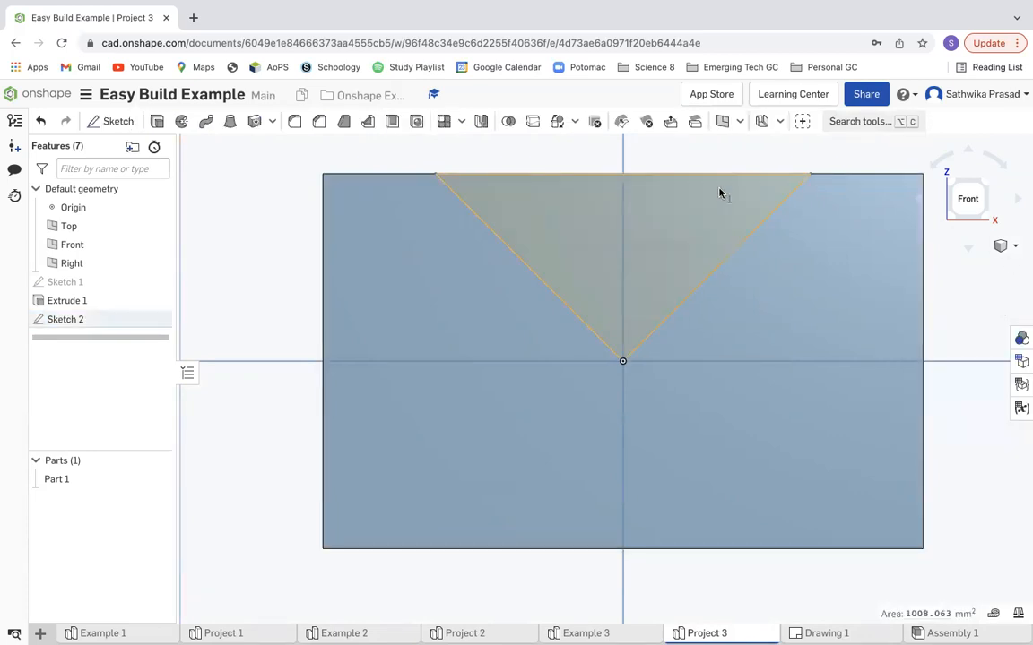
pyautogui.click(157, 123)
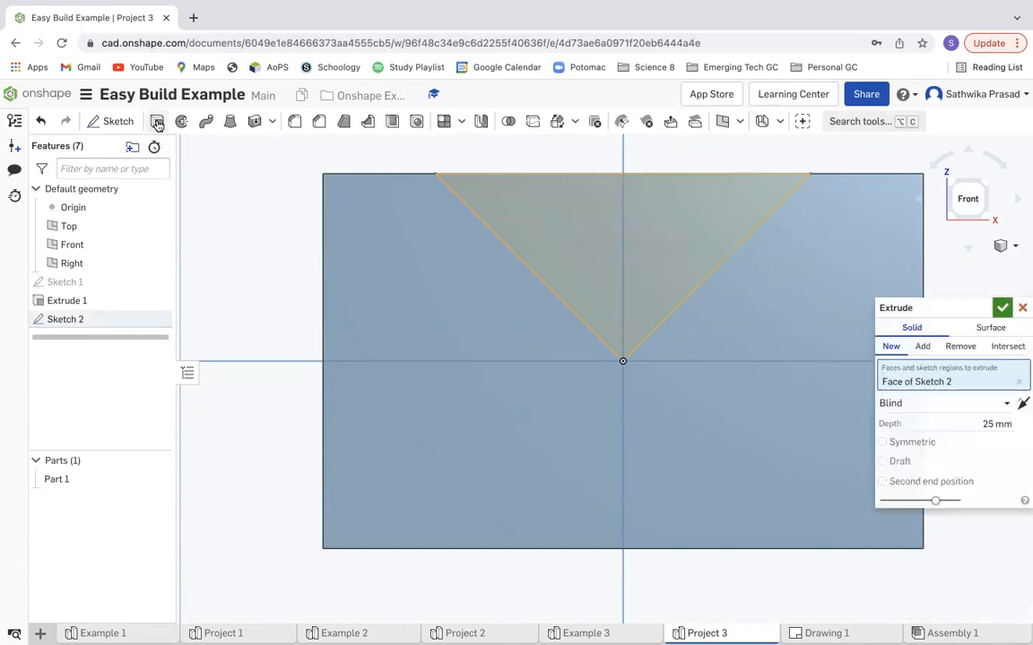
pyautogui.click(908, 404)
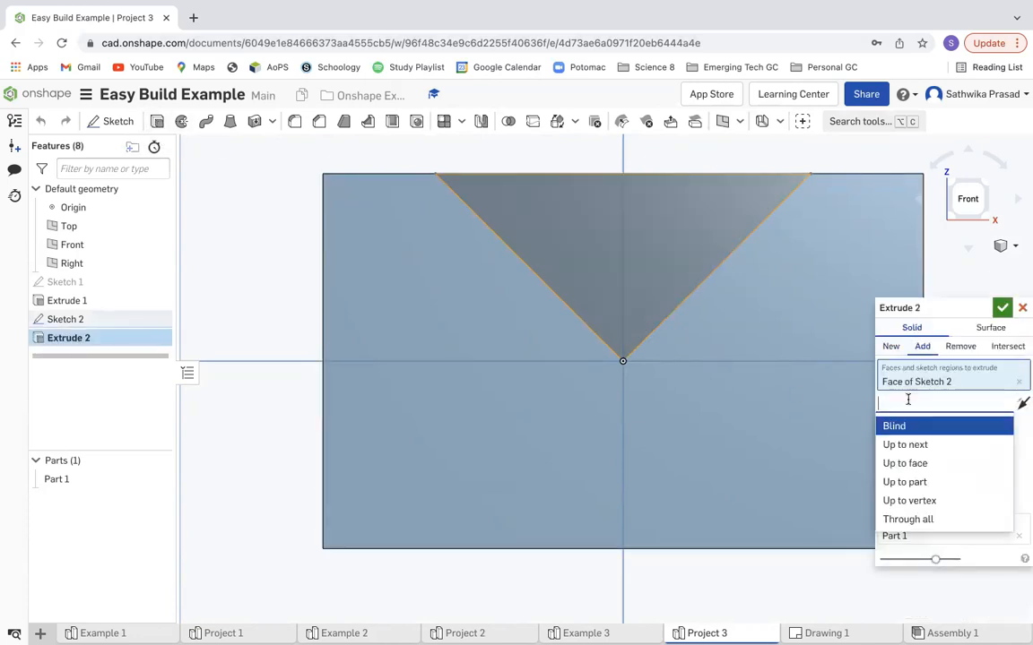
pyautogui.click(921, 519)
pyautogui.click(964, 348)
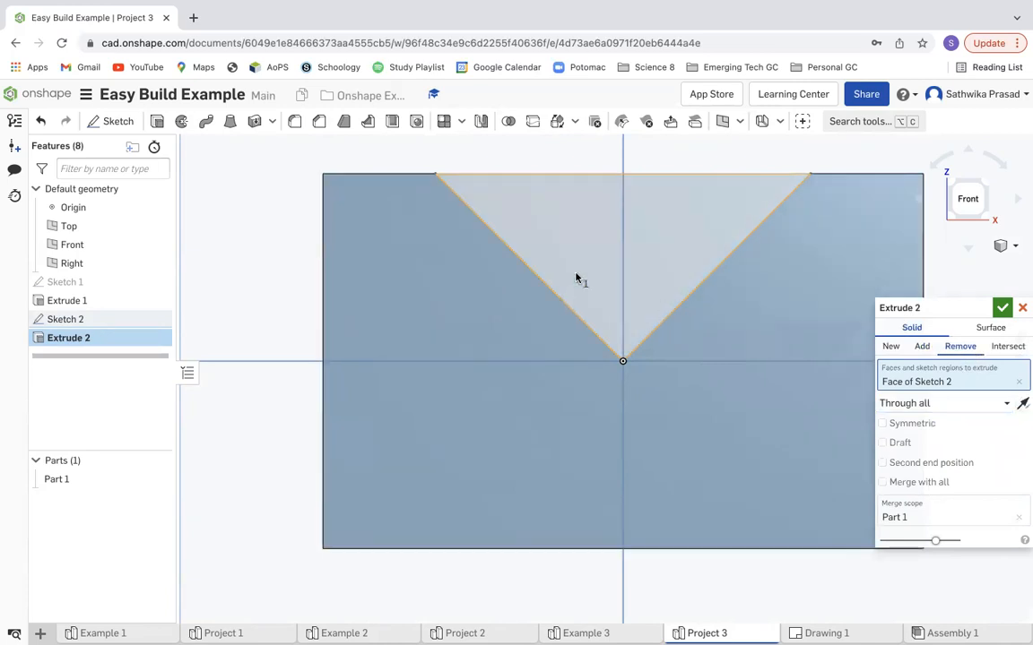
pyautogui.click(1002, 308)
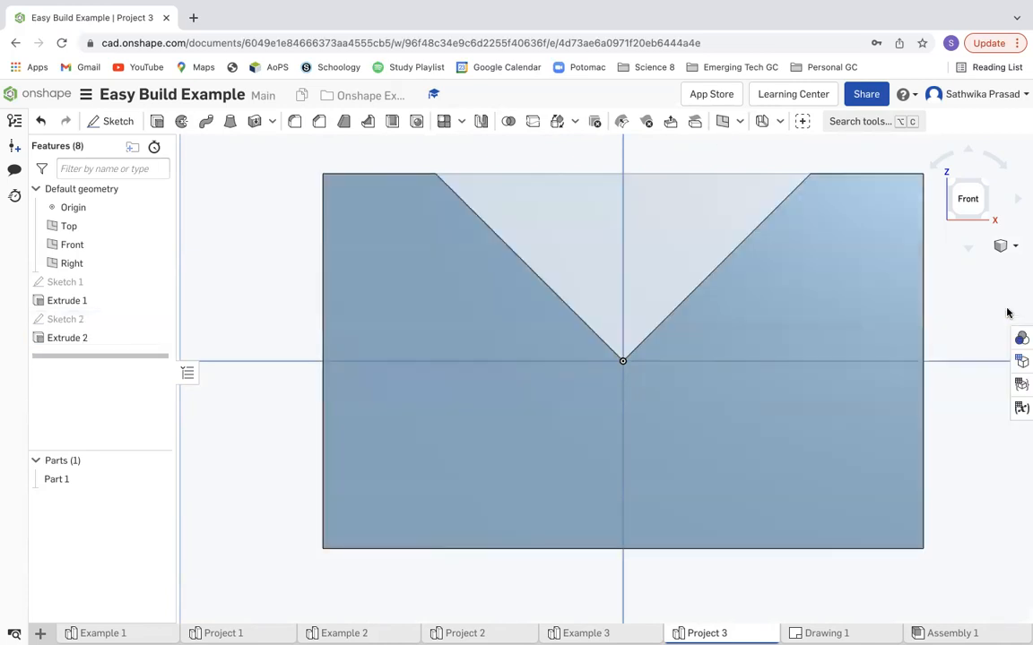
# Show the notched block in isometric view and hide the default planes
pyautogui.click(1014, 245)
pyautogui.click(986, 264)
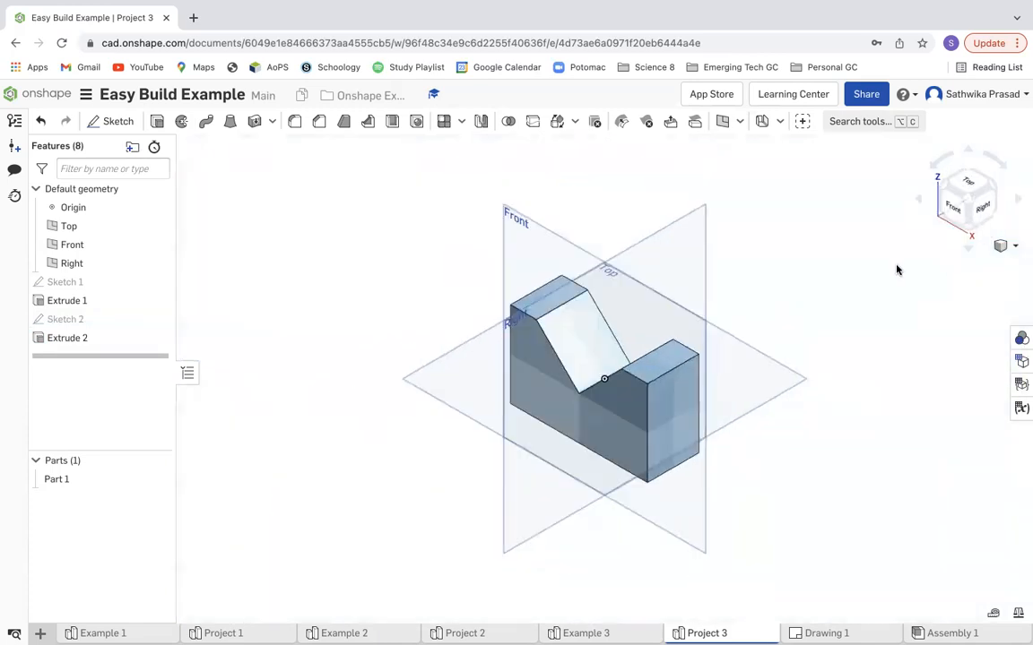
pyautogui.press('p')
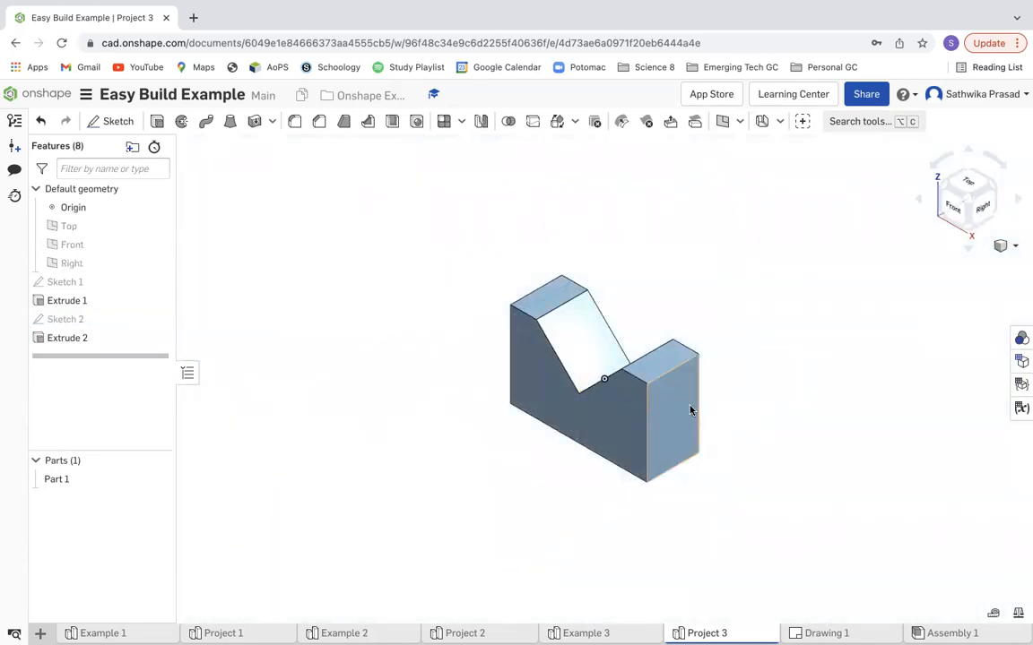